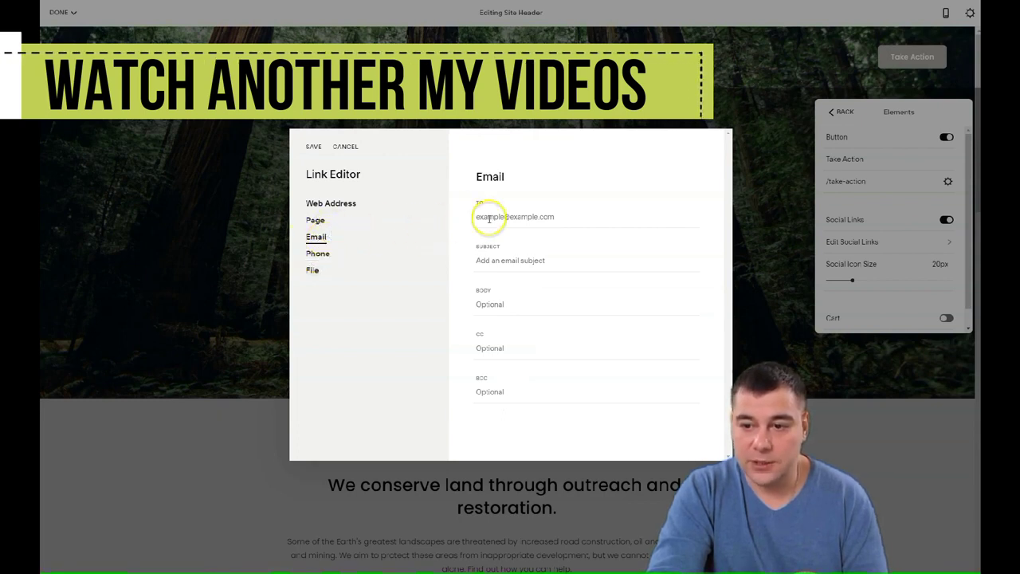
# Link the header's Take Action button to the recipient's e-mail address and save.
pyautogui.click(502, 220)
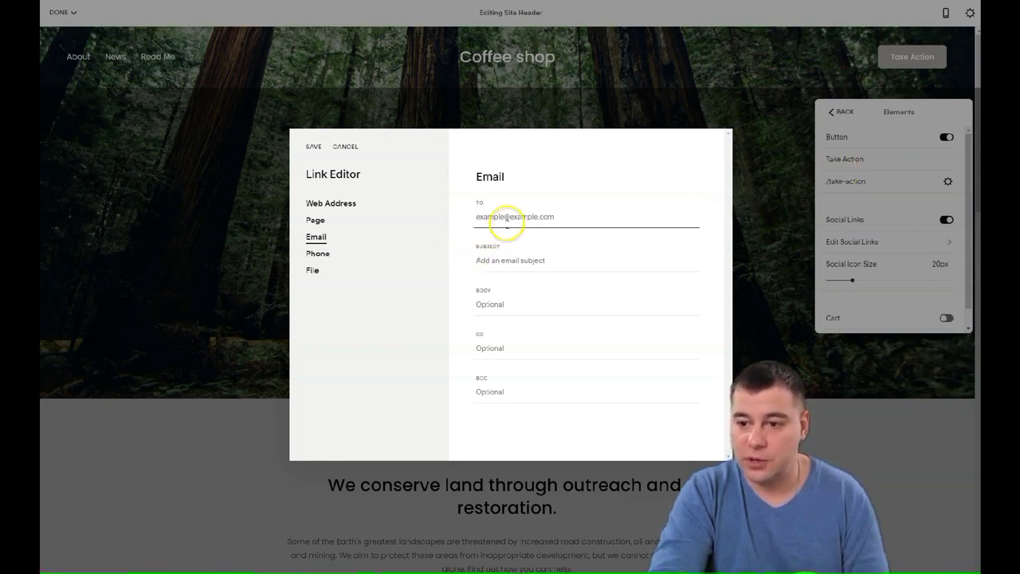
pyautogui.click(481, 217)
pyautogui.write('23@cm')
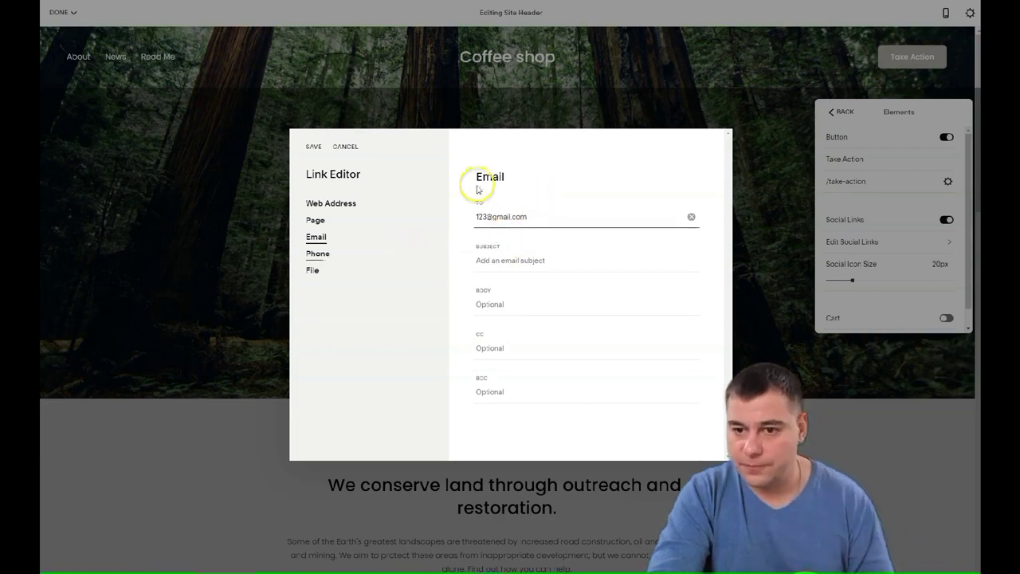
pyautogui.click(312, 149)
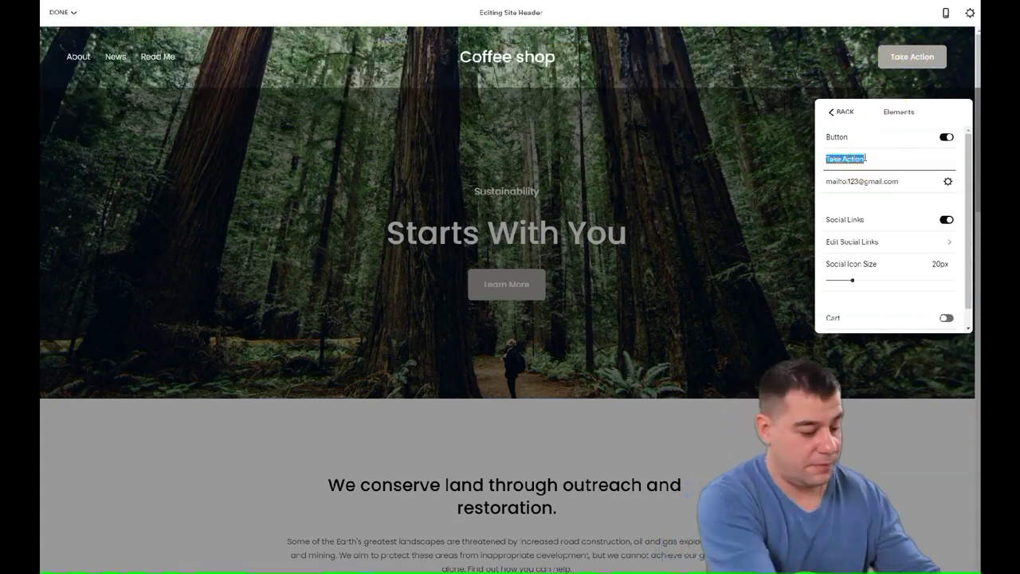
# Change the header button label to 'Order now' and bring up the header's social links list.
pyautogui.write('Order now')
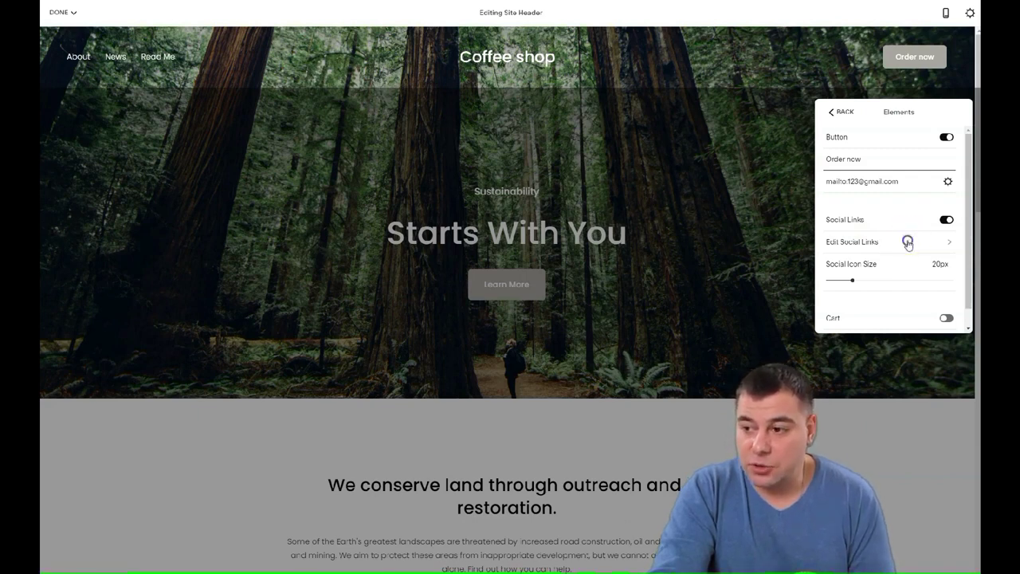
pyautogui.click(908, 243)
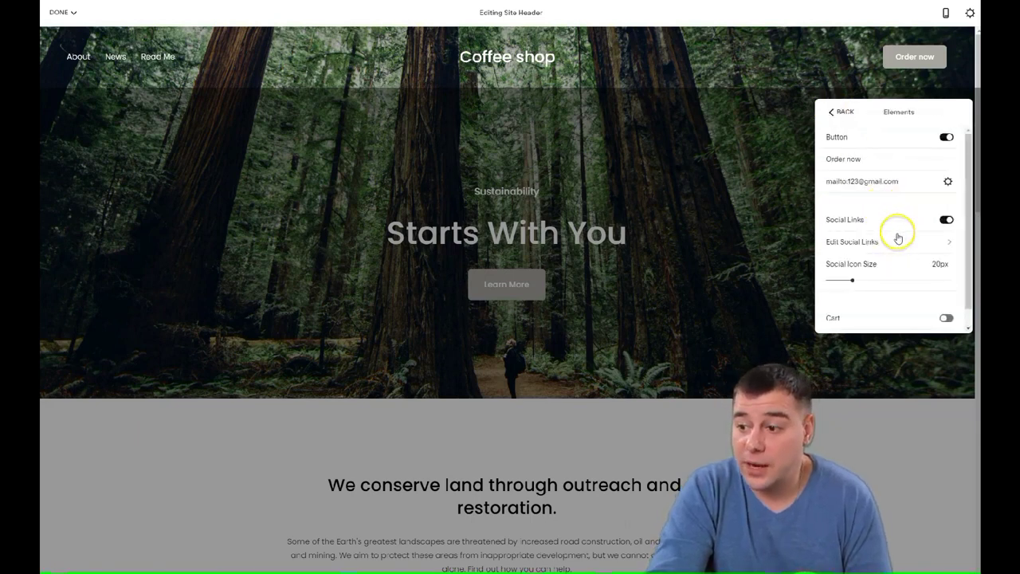
pyautogui.scroll(-1, 898, 234)
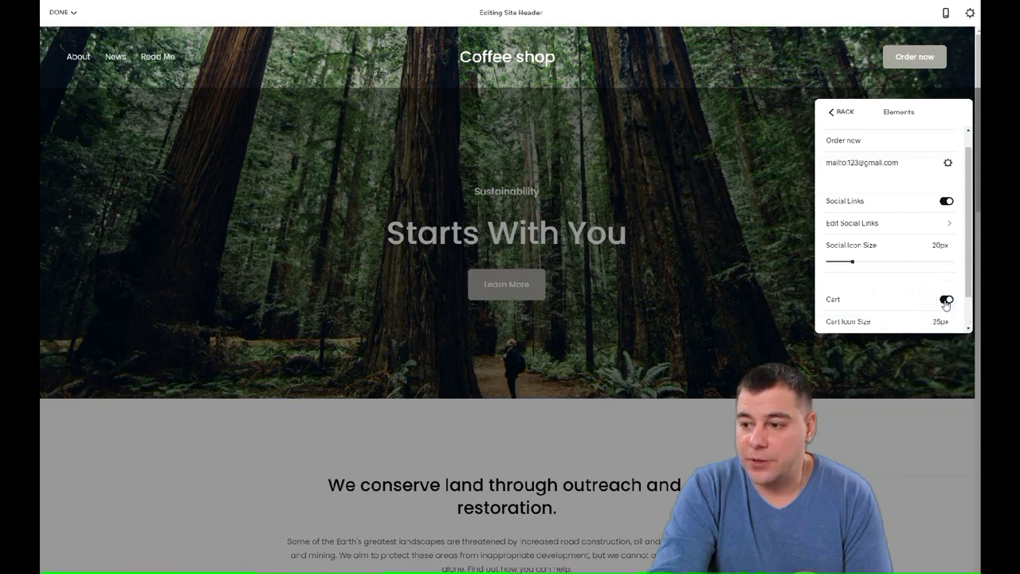
# Switch off the Cart and Account Login elements in the header.
pyautogui.scroll(-1, 925, 302)
pyautogui.scroll(2, 922, 298)
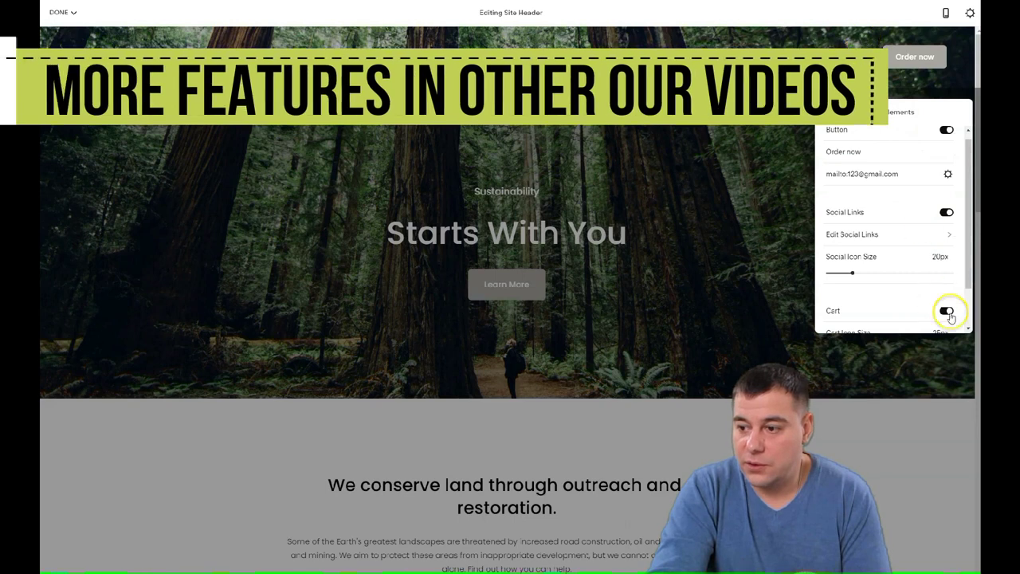
pyautogui.click(946, 311)
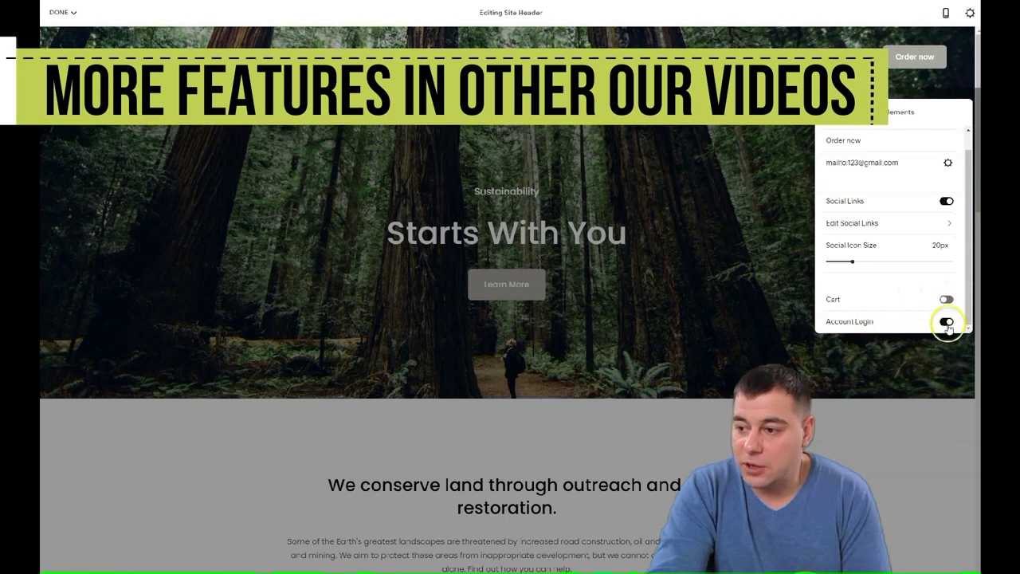
pyautogui.click(946, 323)
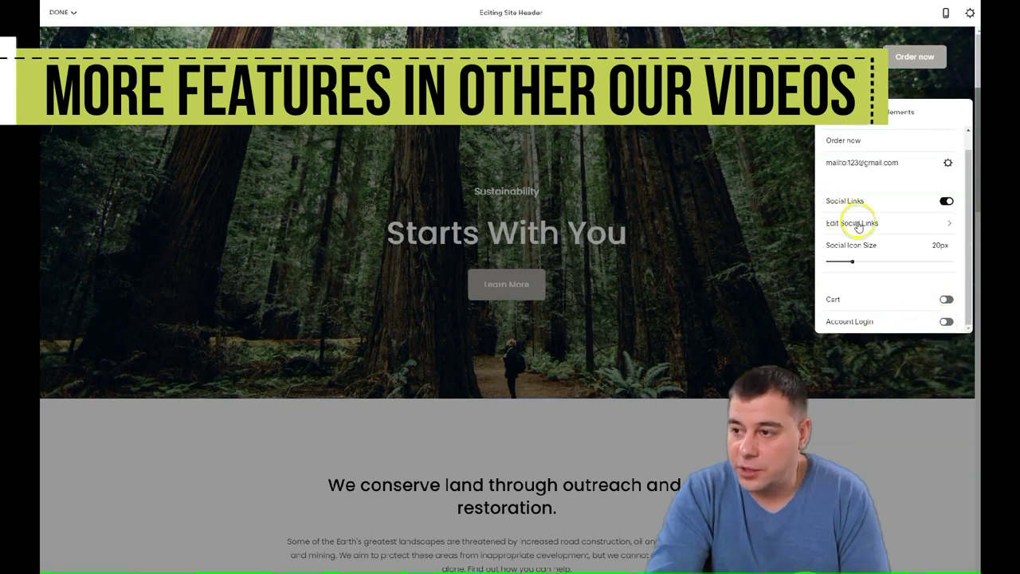
# Confirm the header Colors remain Transparent and return to the main header settings.
pyautogui.scroll(1, 863, 221)
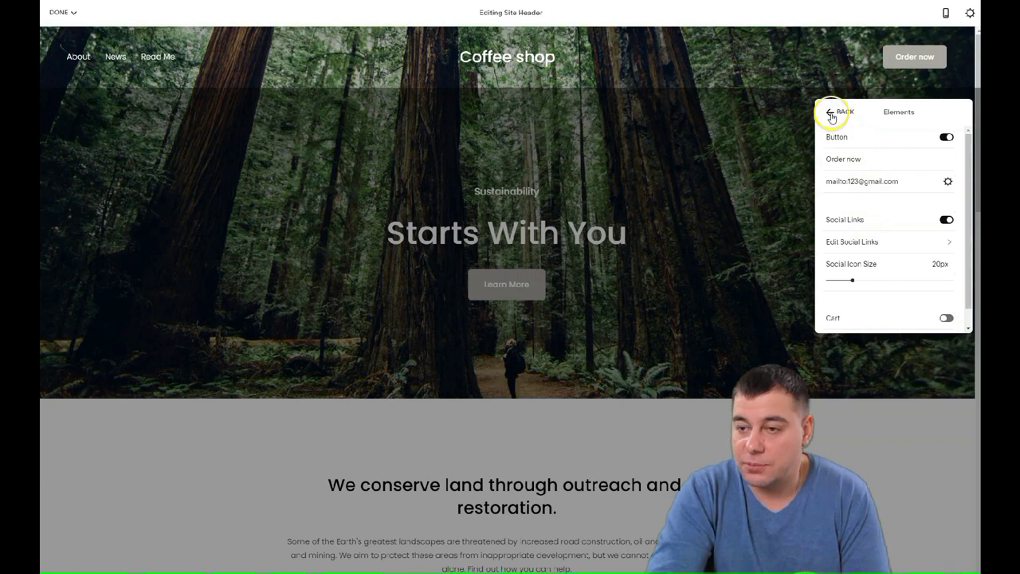
pyautogui.click(831, 116)
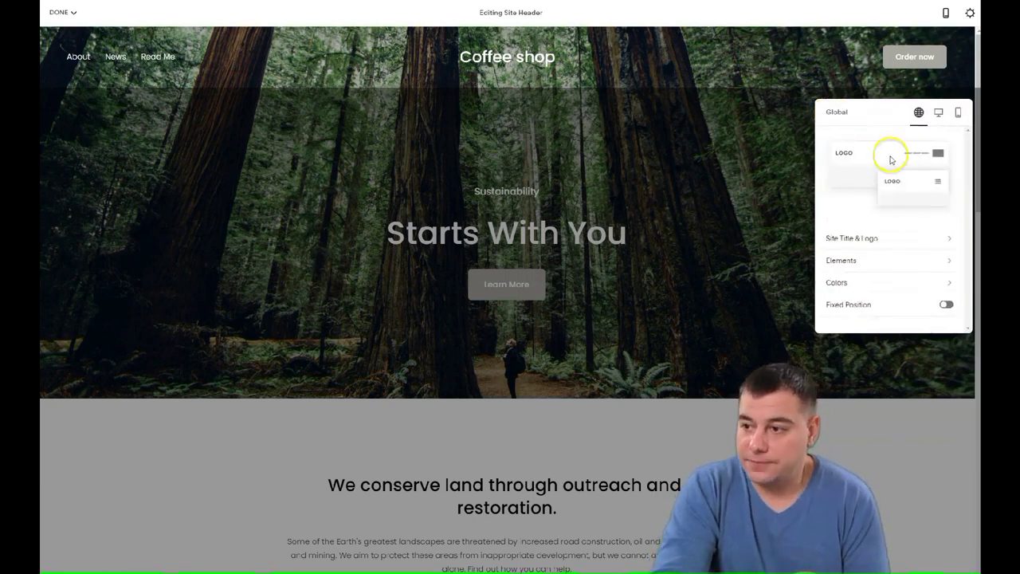
pyautogui.click(889, 285)
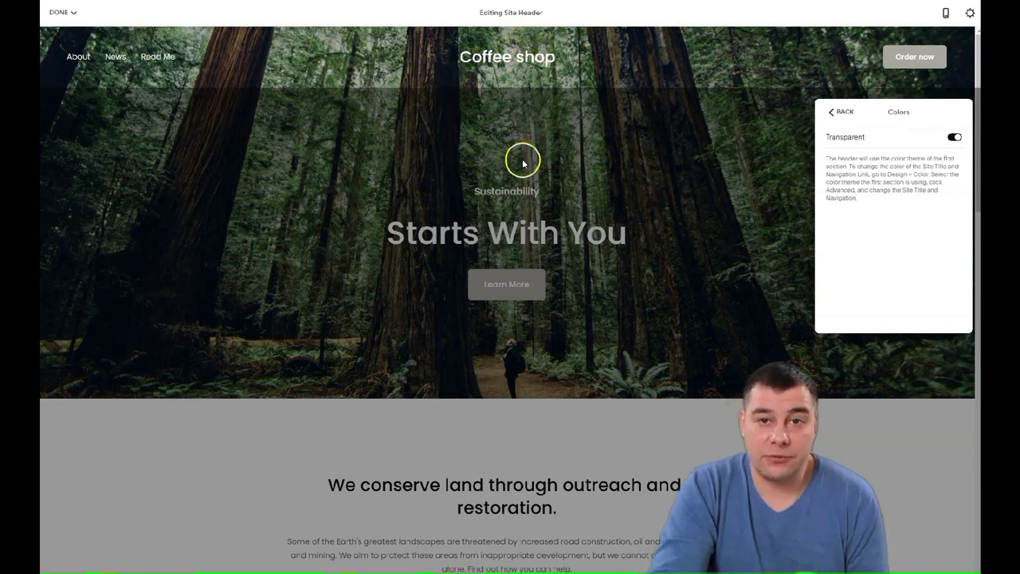
pyautogui.click(833, 112)
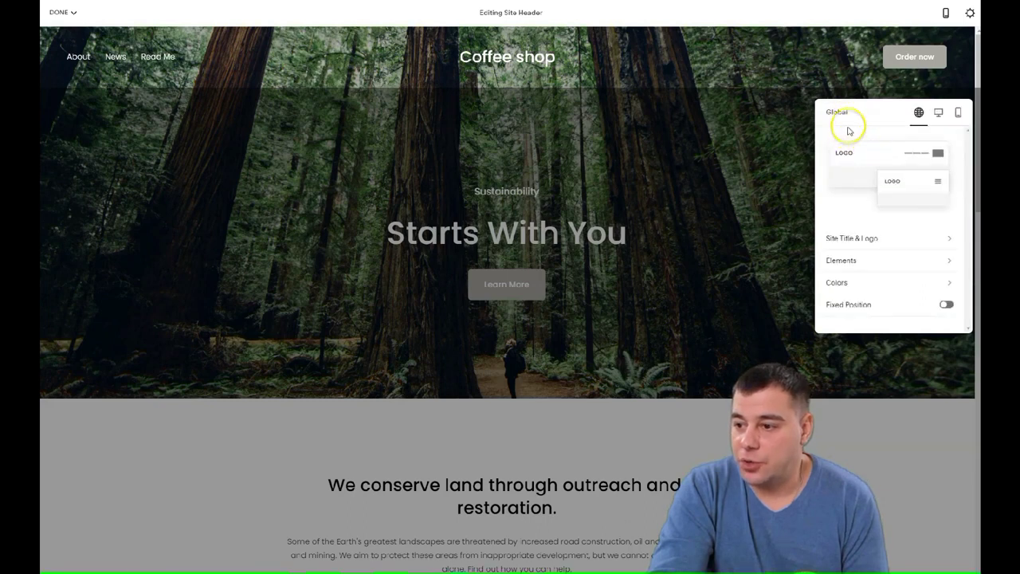
# Delete the 'Sustainability' line and its leftover empty line from the hero text.
pyautogui.click(744, 150)
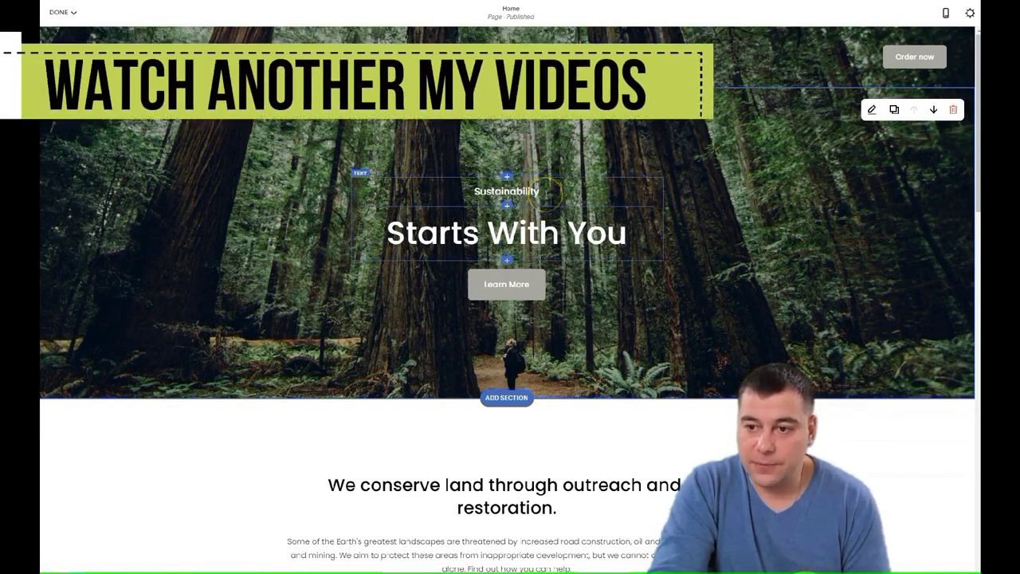
pyautogui.click(549, 191)
pyautogui.moveTo(549, 191); pyautogui.dragTo(510, 195)
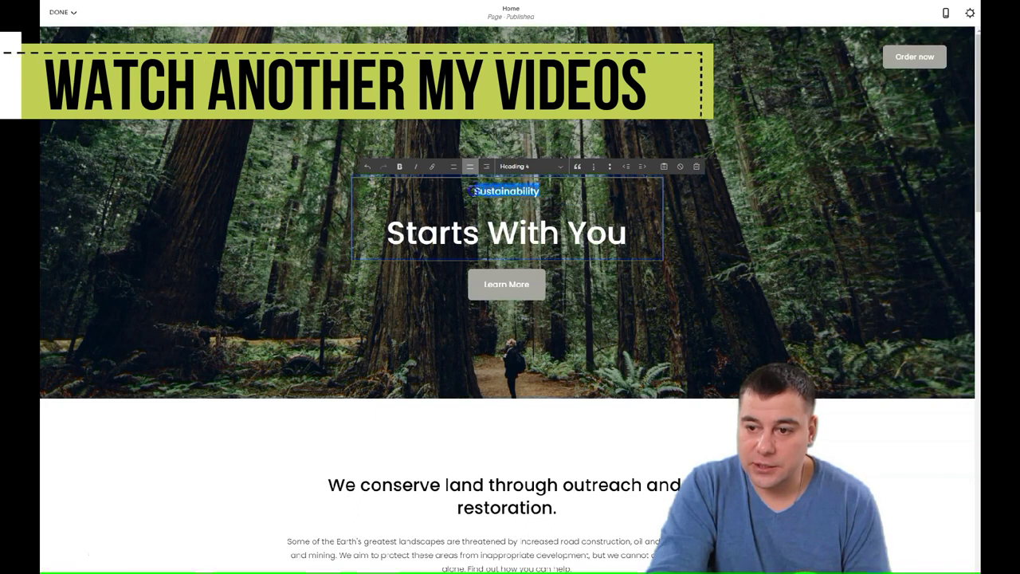
pyautogui.doubleClick(527, 198)
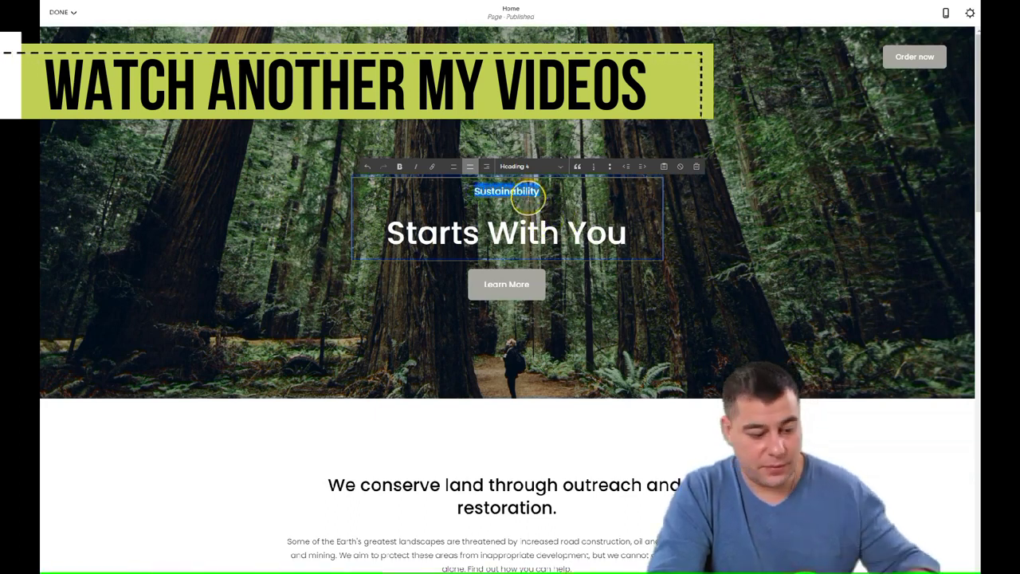
pyautogui.press('BackSpace')
pyautogui.click(387, 230)
pyautogui.press('BackSpace')
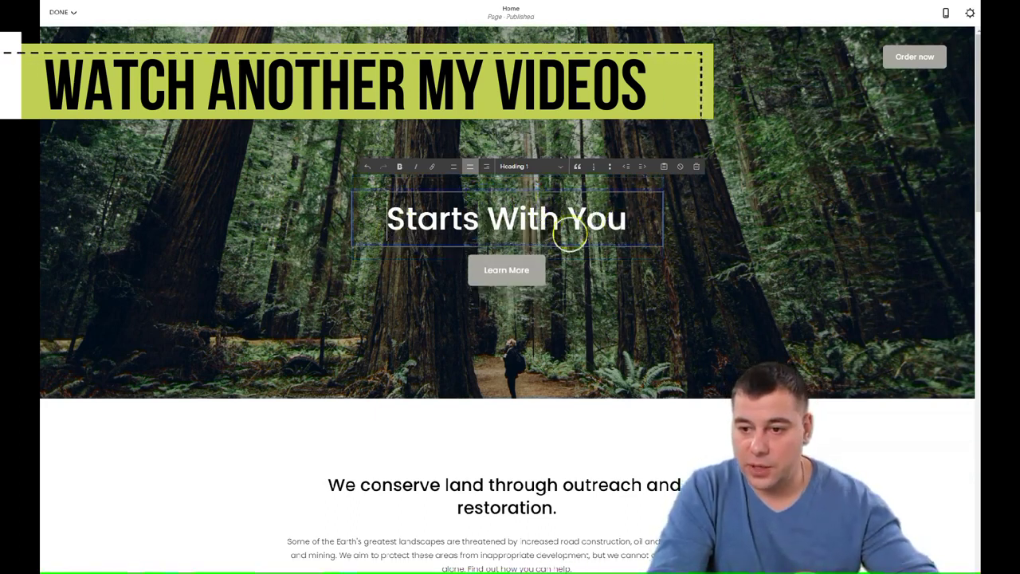
# Replace the hero headline with 'Your Best coffee experience ever'.
pyautogui.tripleClick(646, 208)
pyautogui.write('Your')
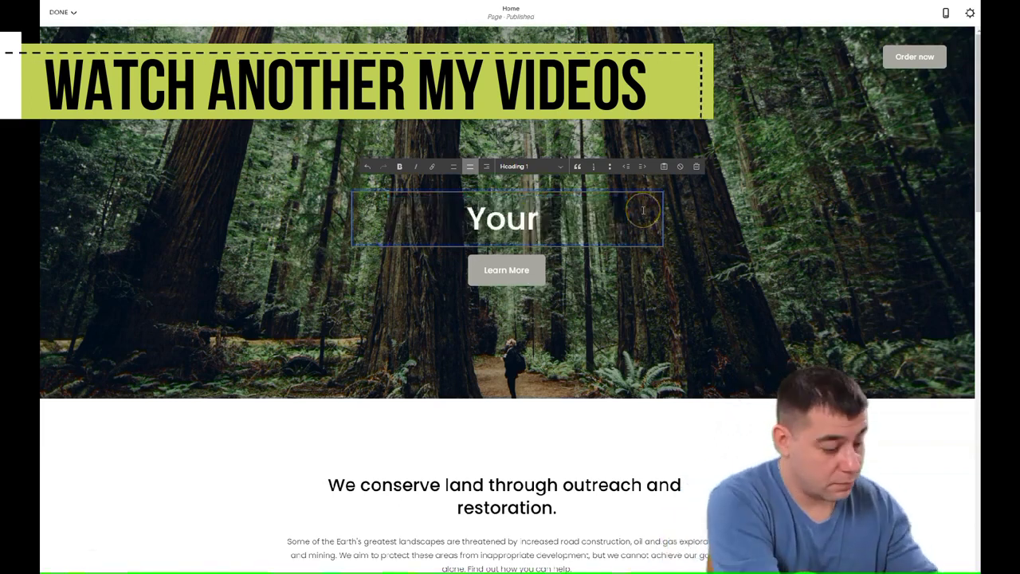
pyautogui.write(' Best coffee experience ever')
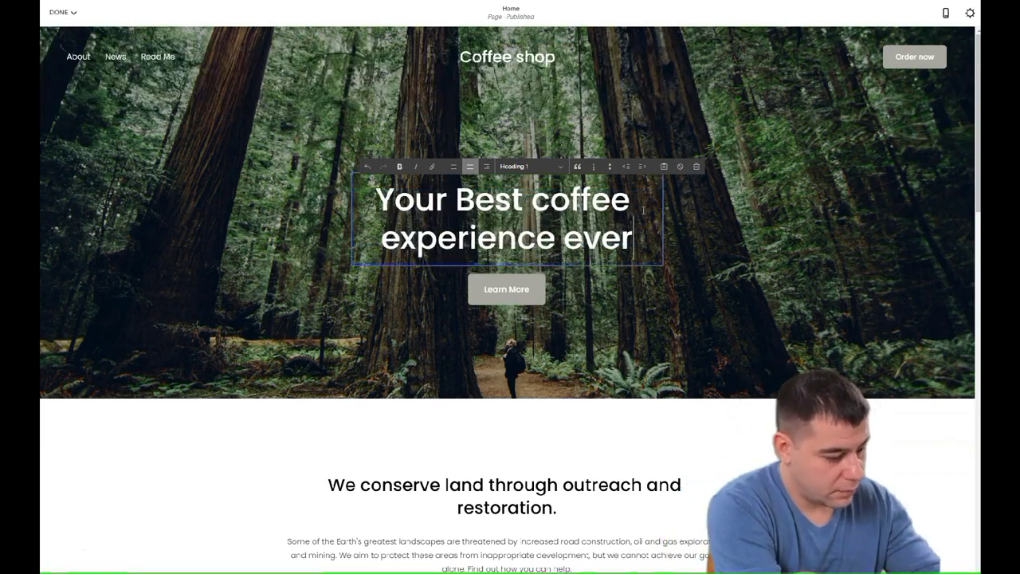
pyautogui.click(631, 295)
pyautogui.click(509, 268)
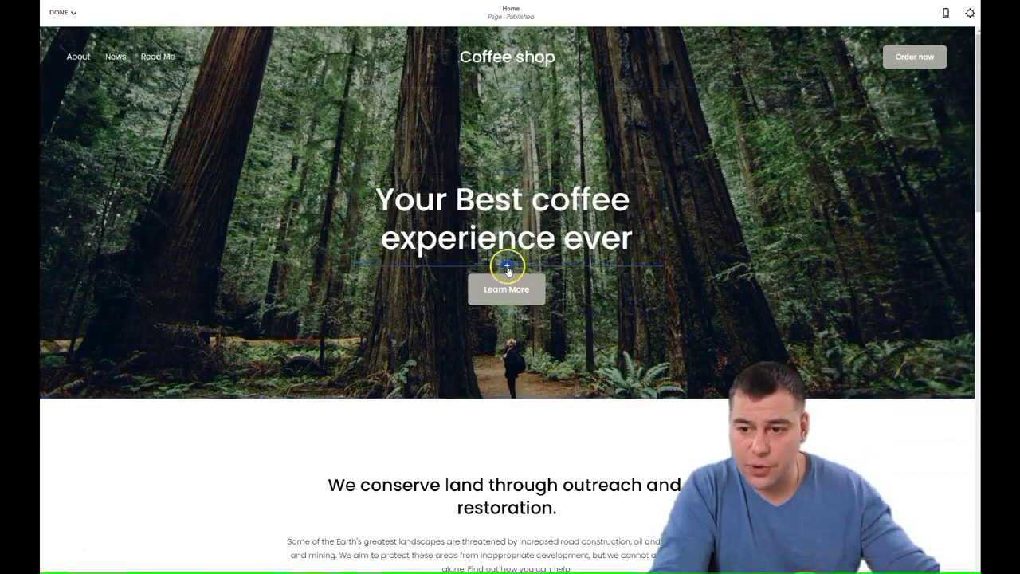
# Insert a text block reading 'One click away' above the Learn More button.
pyautogui.click(508, 268)
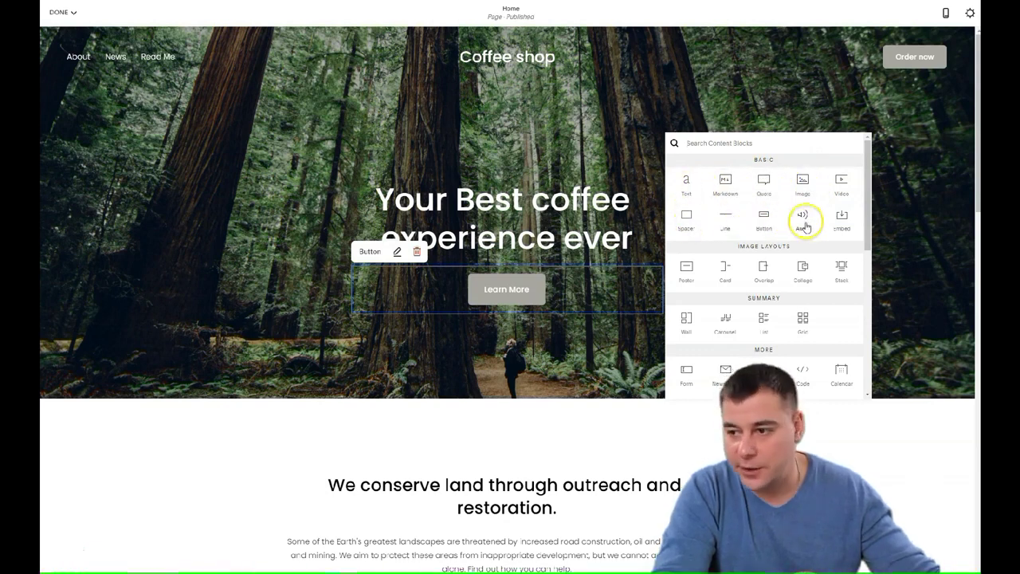
pyautogui.scroll(-5, 762, 294)
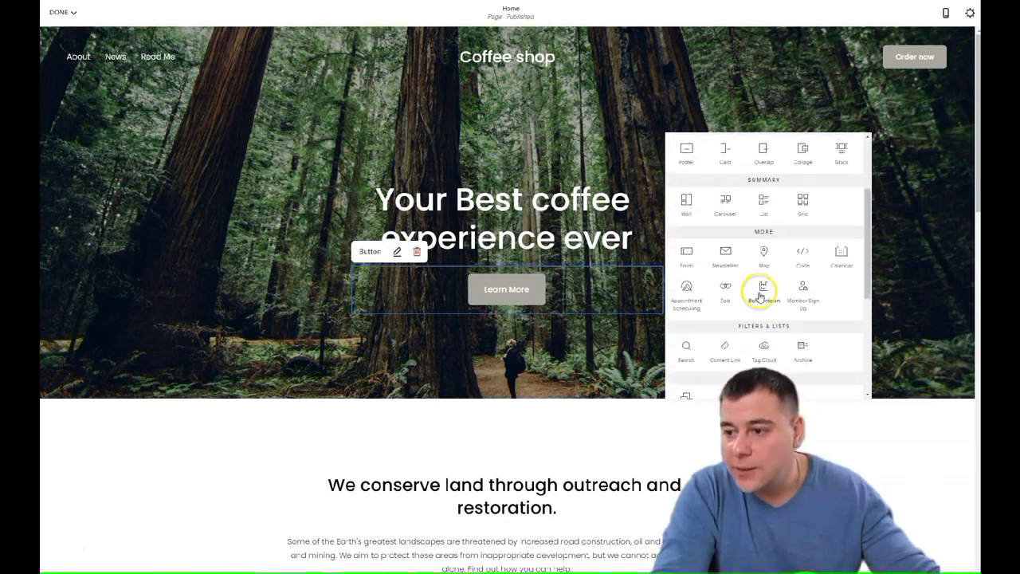
pyautogui.scroll(-2, 773, 275)
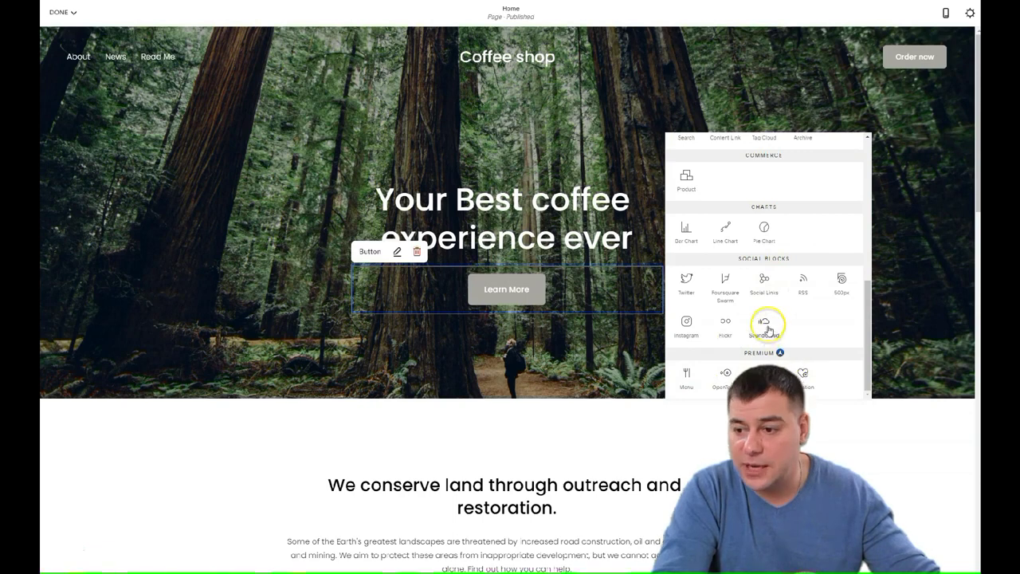
pyautogui.scroll(7, 765, 323)
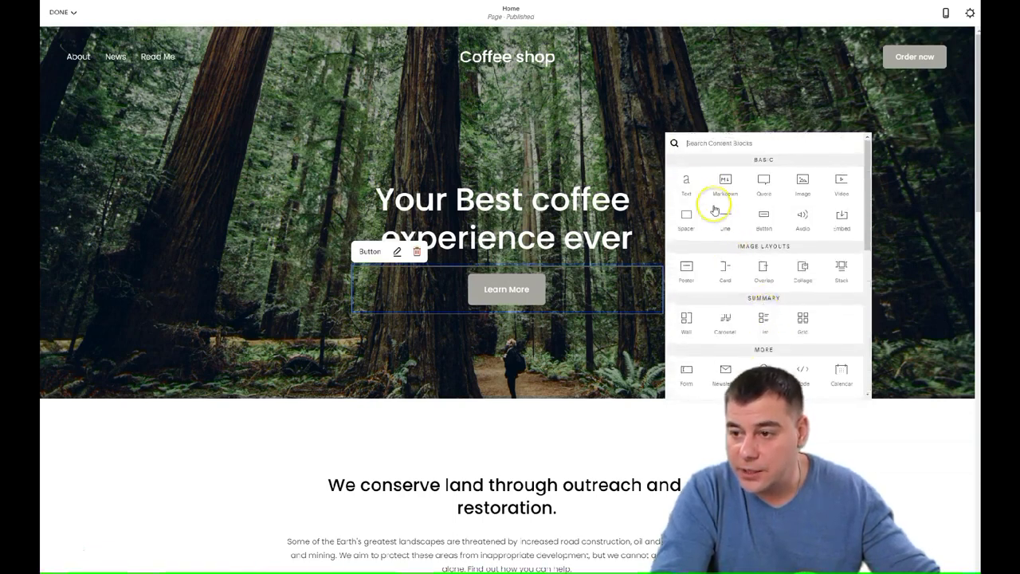
pyautogui.click(686, 182)
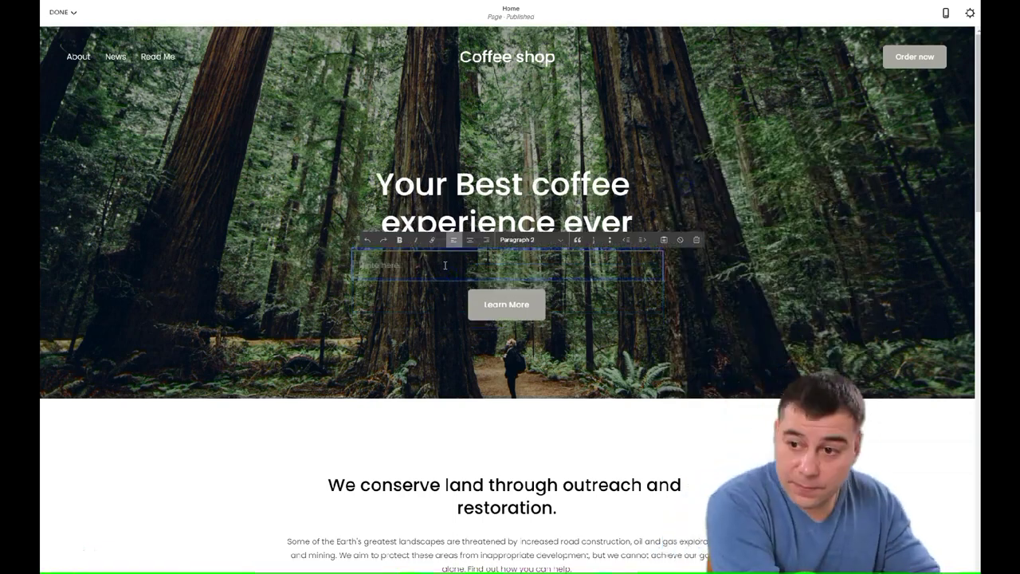
pyautogui.write('One click away')
# Centre the 'One click away' line and style it as Heading 2.
pyautogui.click(470, 240)
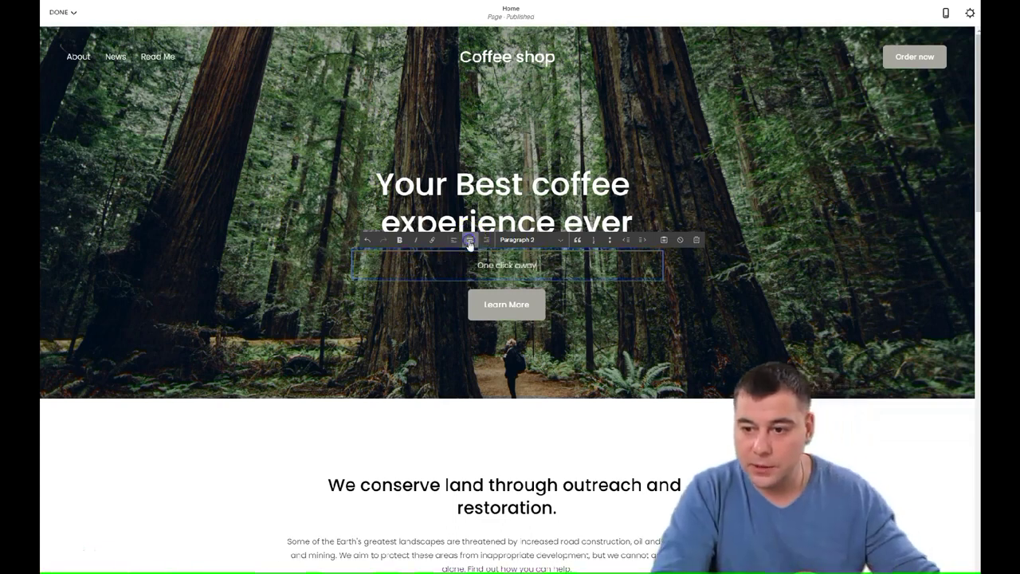
pyautogui.click(561, 241)
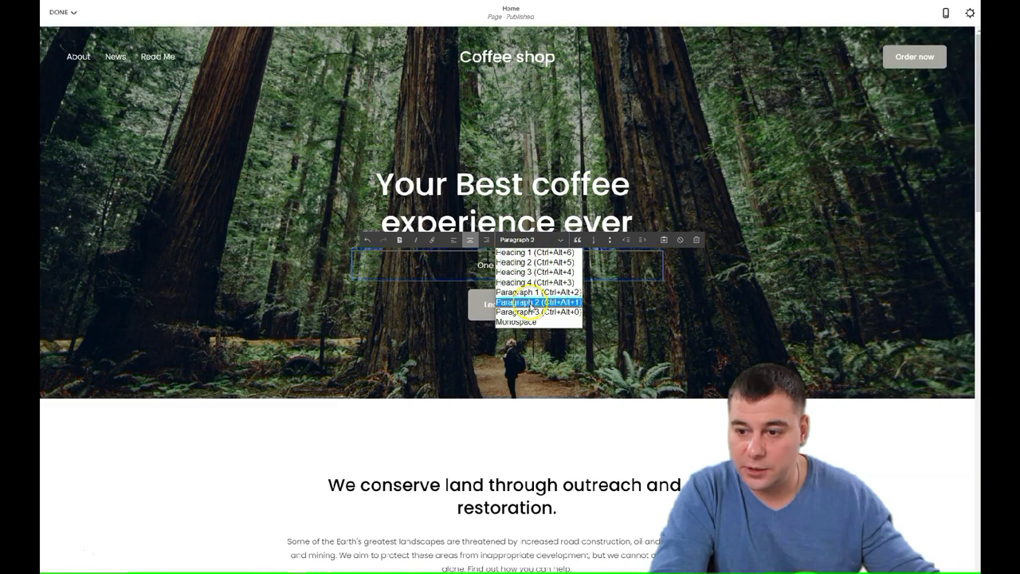
pyautogui.click(532, 262)
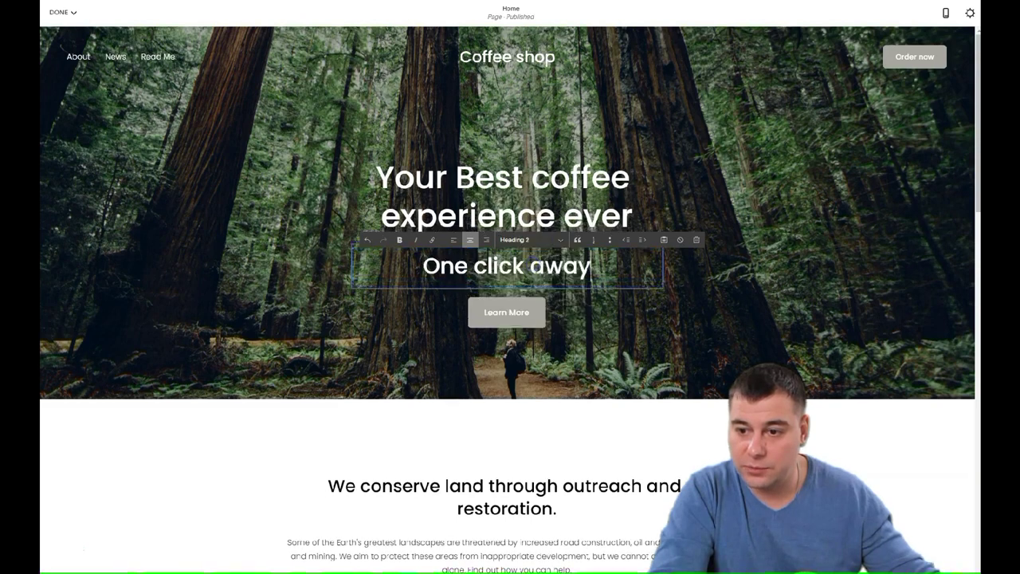
pyautogui.click(551, 312)
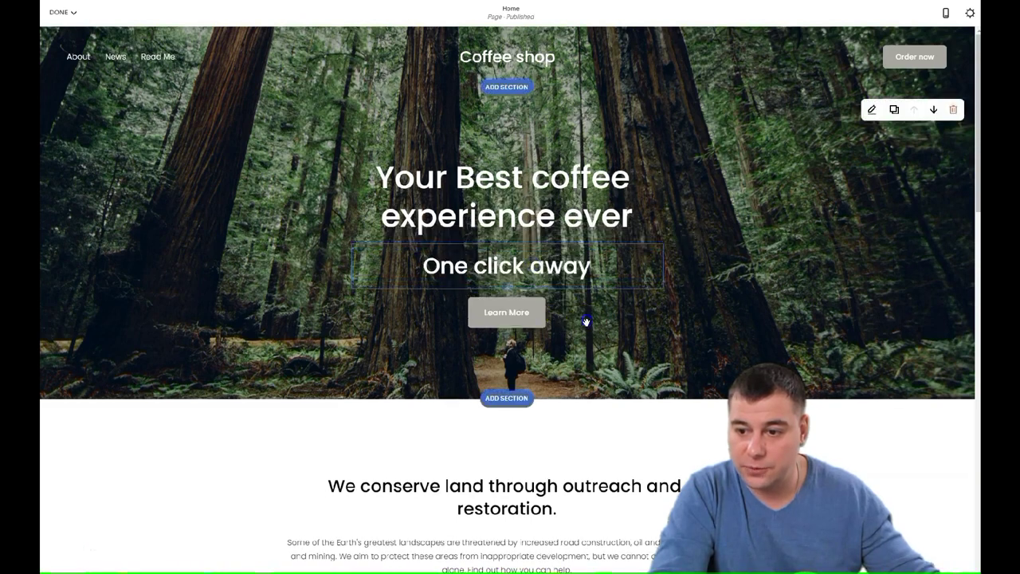
# Change the hero Learn More button's label to 'Order now'.
pyautogui.click(372, 291)
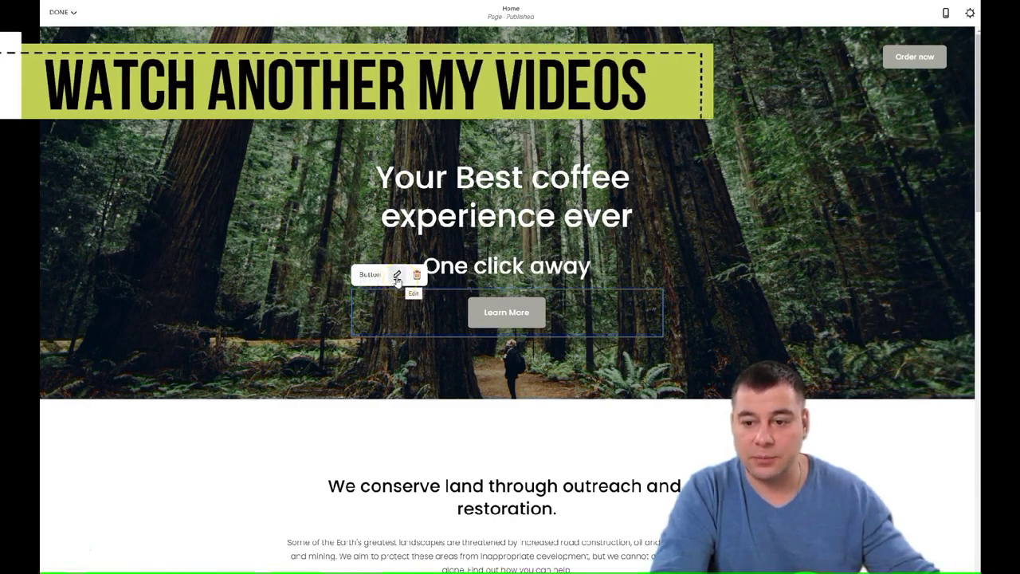
pyautogui.click(397, 276)
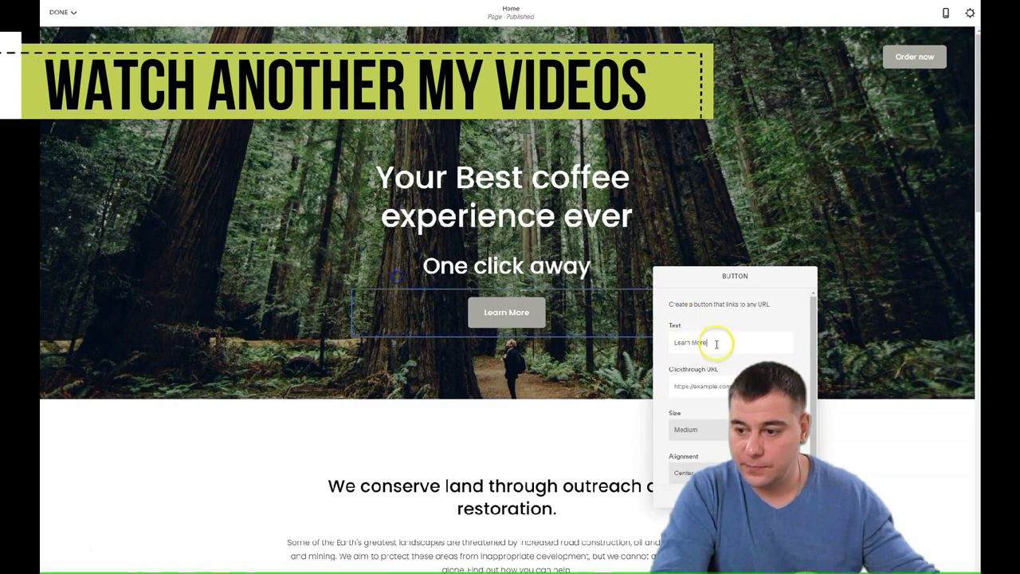
pyautogui.tripleClick(712, 342)
pyautogui.write('Order now')
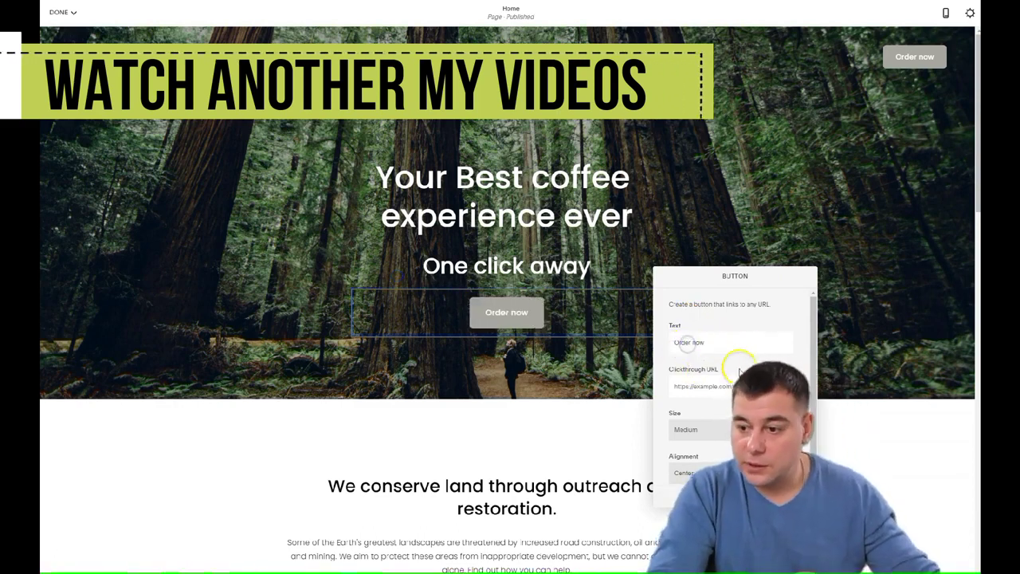
# Set the hero button's clickthrough to Email with the shop's address and save.
pyautogui.click(701, 387)
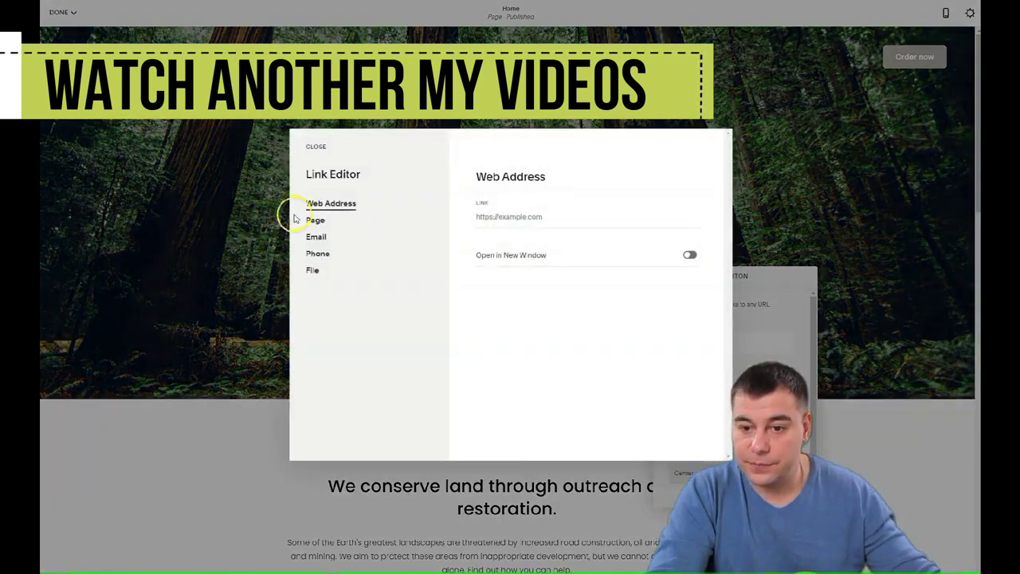
pyautogui.click(317, 254)
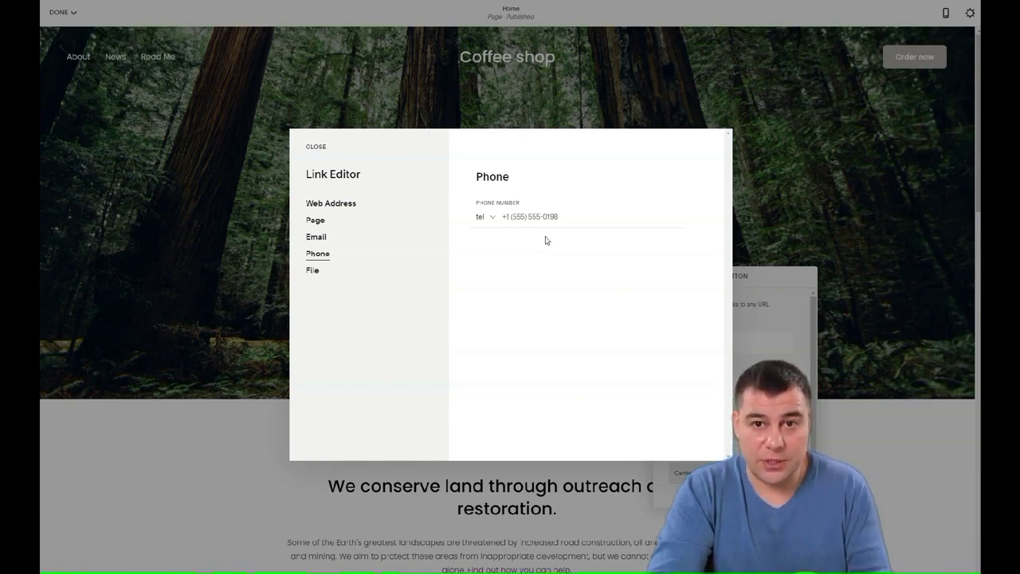
pyautogui.click(498, 217)
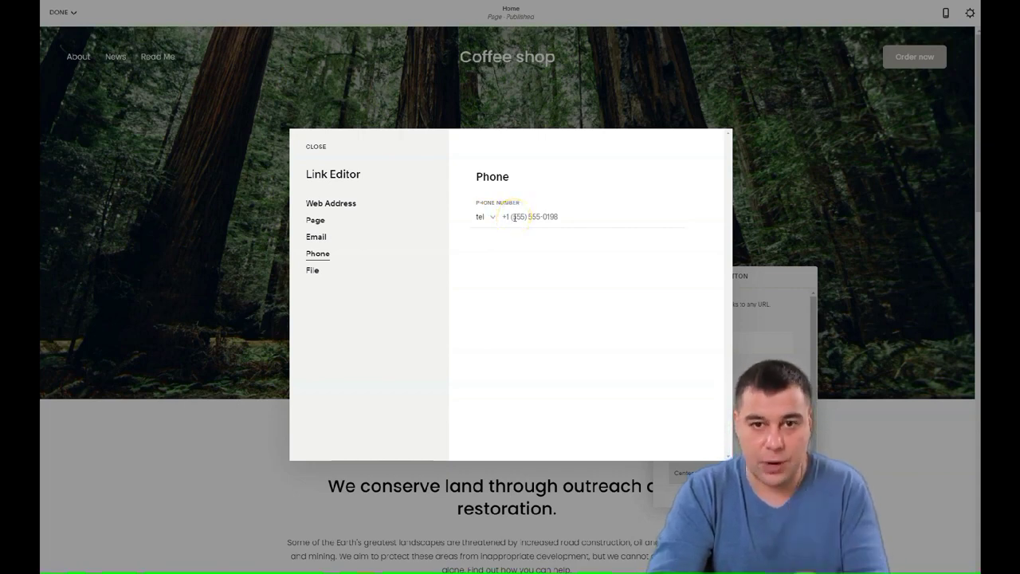
pyautogui.click(508, 221)
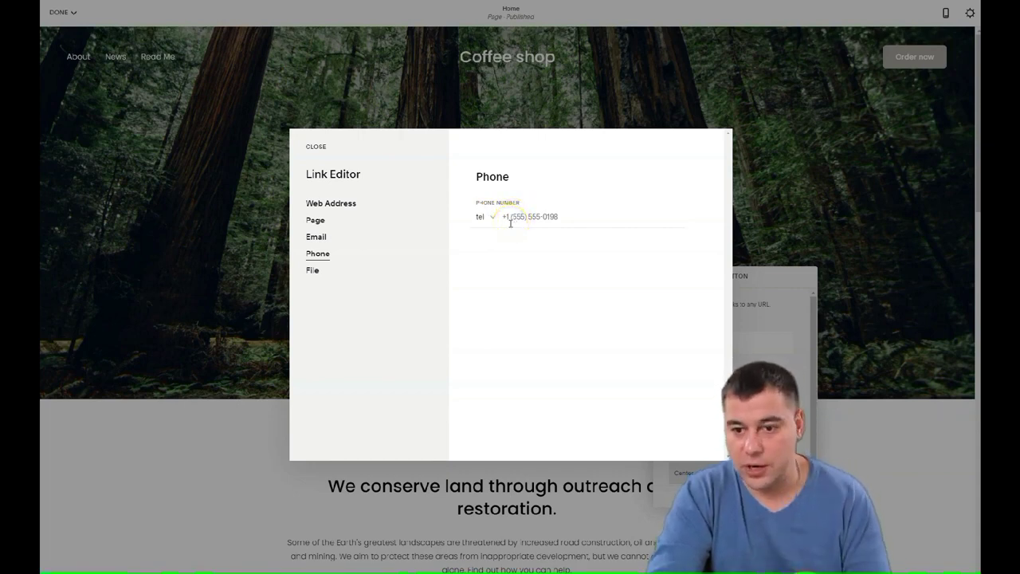
pyautogui.click(377, 269)
pyautogui.click(317, 238)
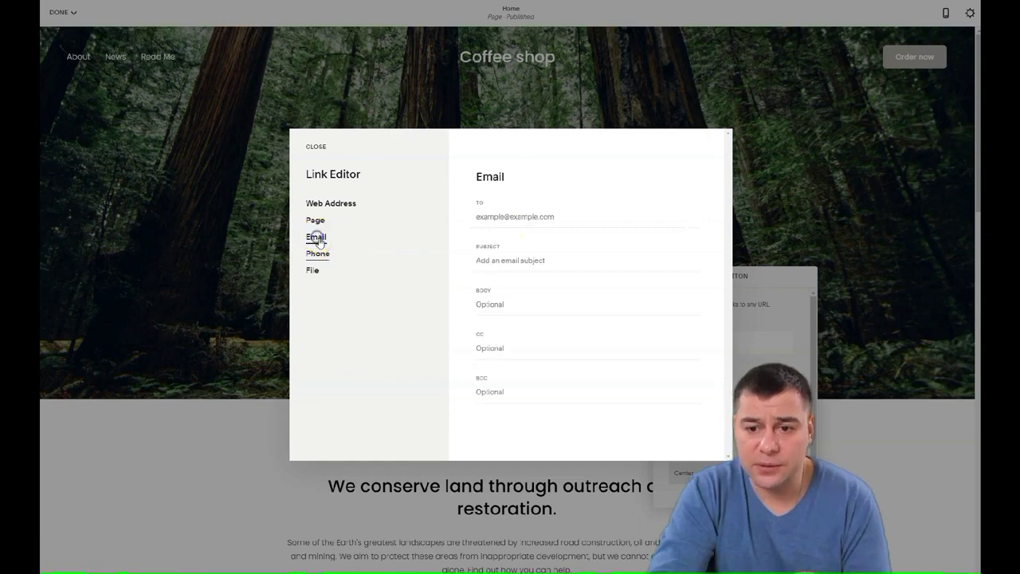
pyautogui.click(485, 216)
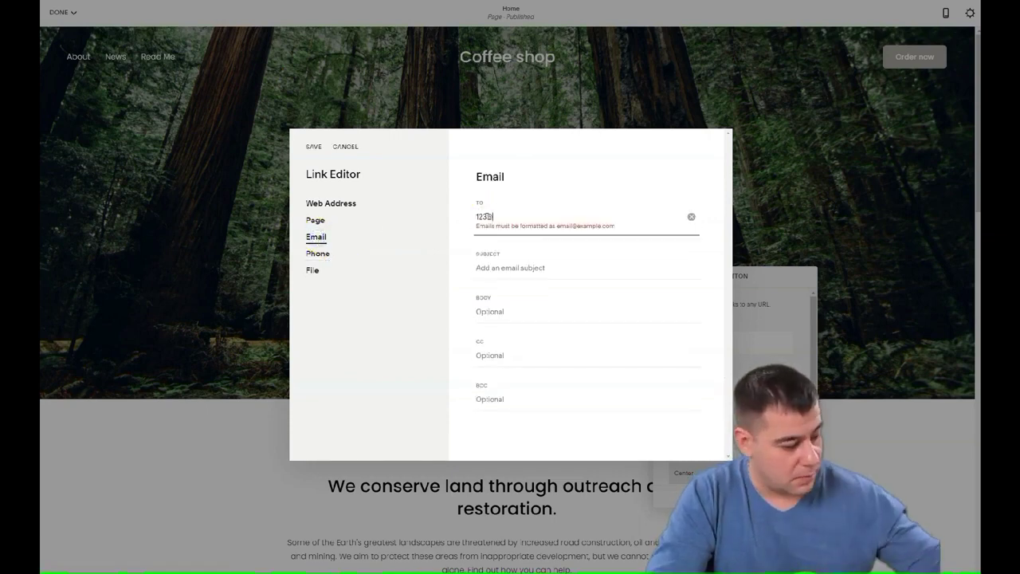
pyautogui.click(314, 152)
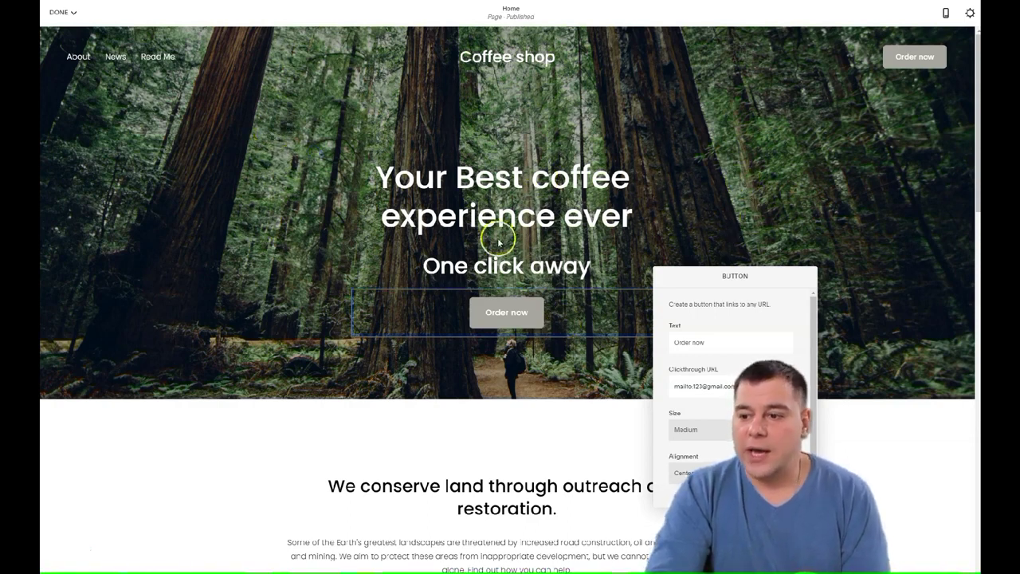
# Try the hero section height options in Format, ending on small.
pyautogui.click(765, 199)
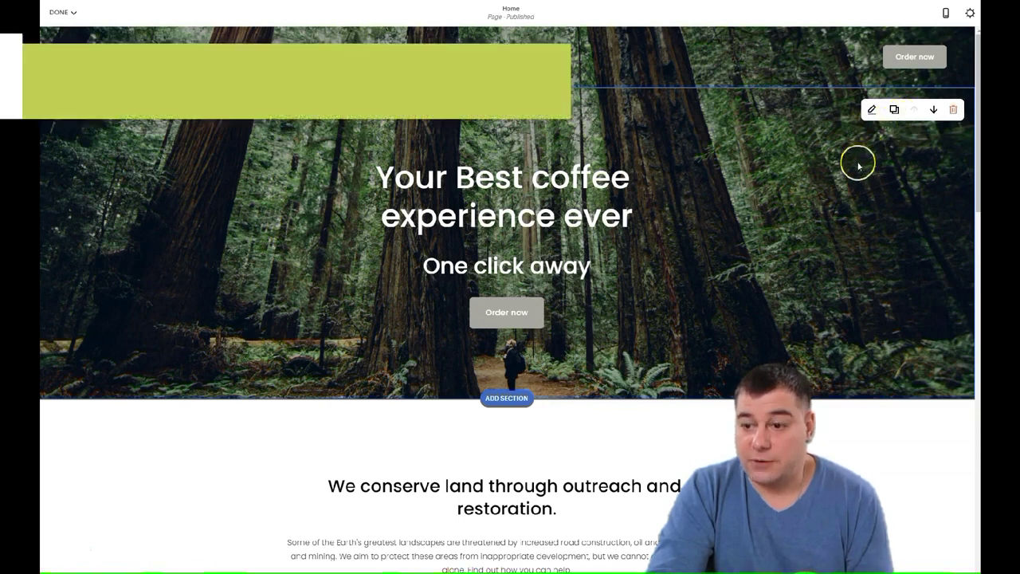
pyautogui.click(871, 111)
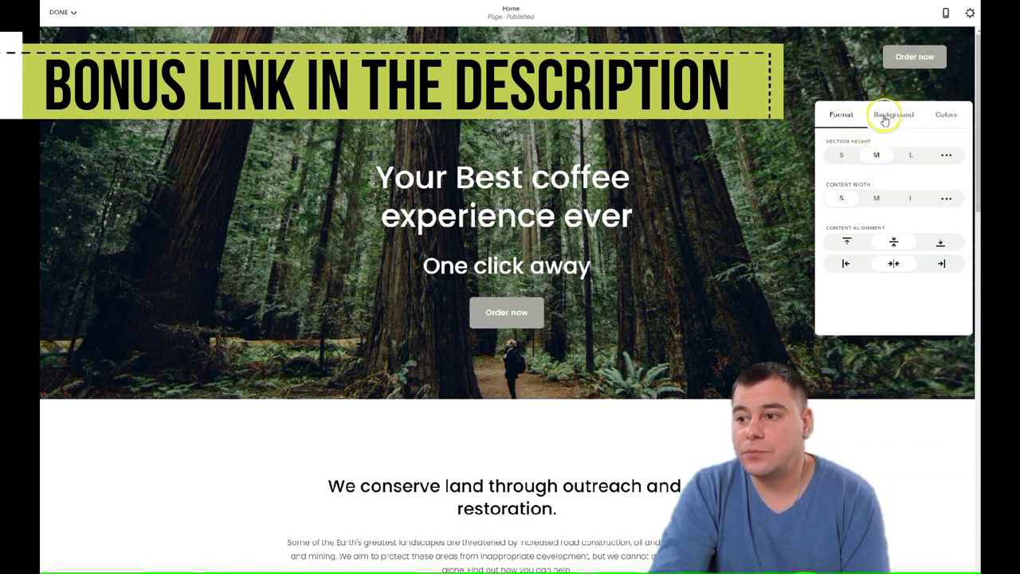
pyautogui.click(841, 155)
pyautogui.click(877, 154)
pyautogui.click(908, 155)
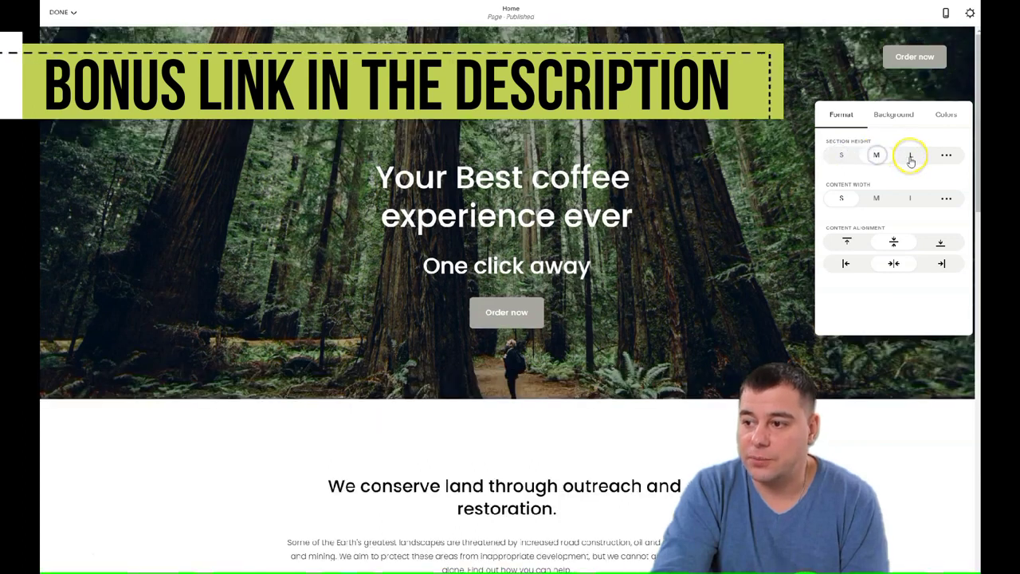
pyautogui.click(877, 155)
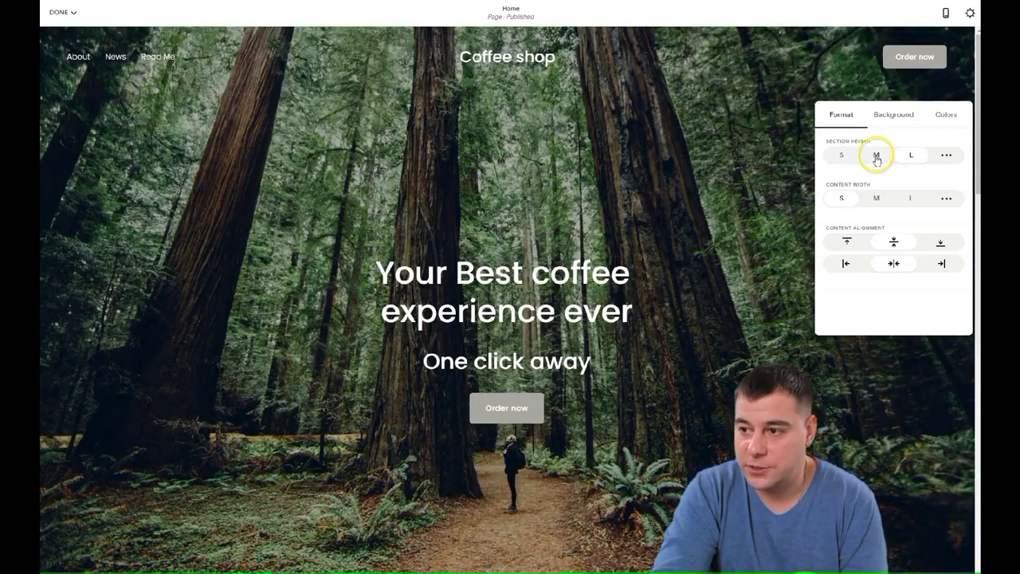
pyautogui.click(842, 155)
# Set the hero content width to small, centre the content, and make the section taller.
pyautogui.click(912, 199)
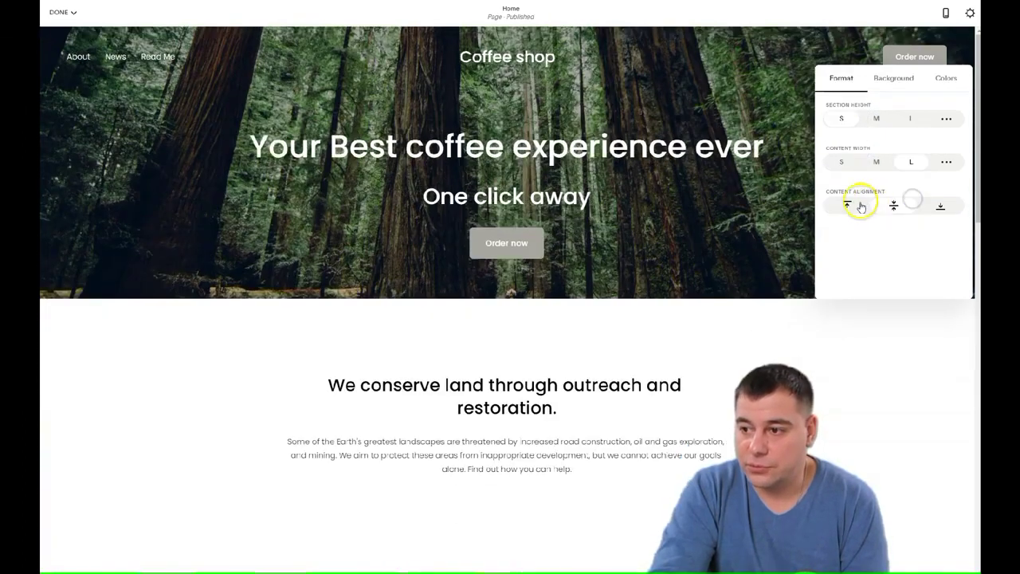
pyautogui.click(875, 163)
pyautogui.click(842, 164)
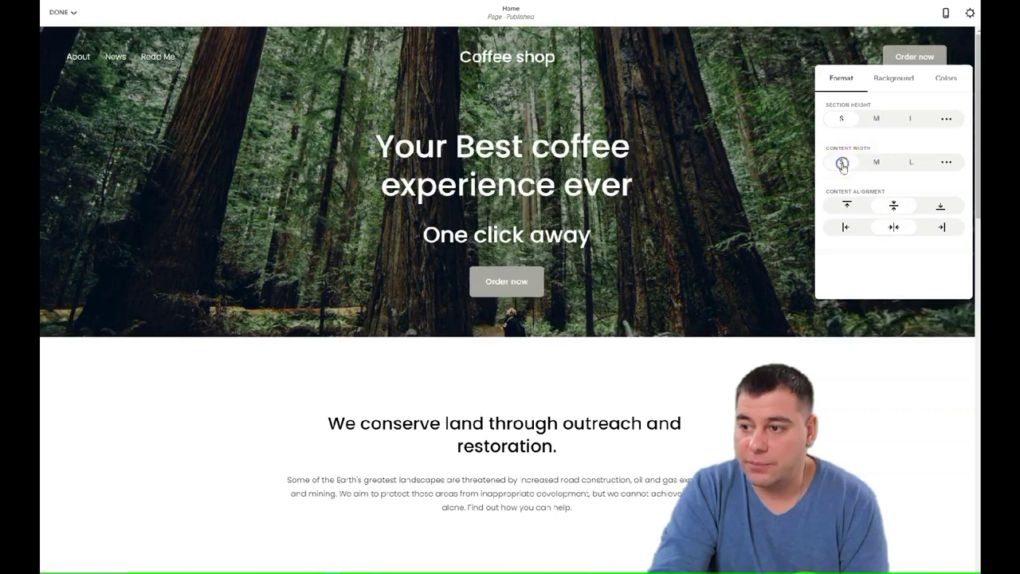
pyautogui.click(848, 204)
pyautogui.click(847, 229)
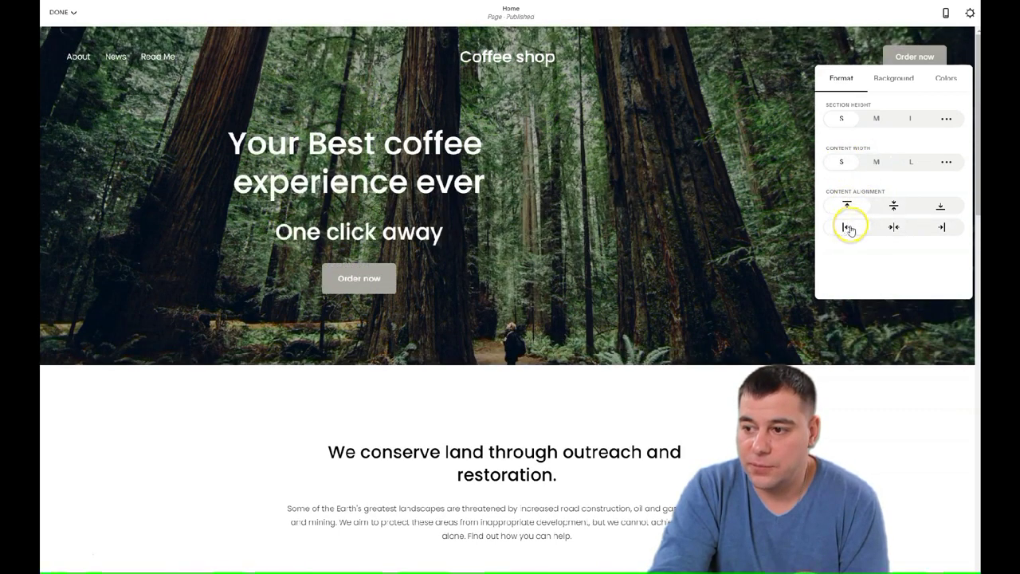
pyautogui.click(893, 206)
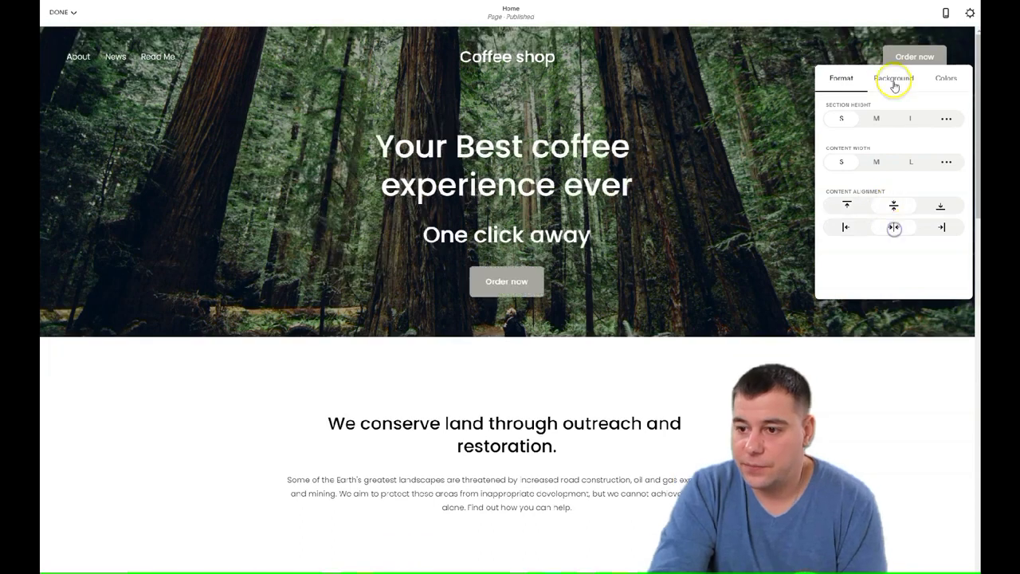
pyautogui.click(876, 118)
pyautogui.click(891, 79)
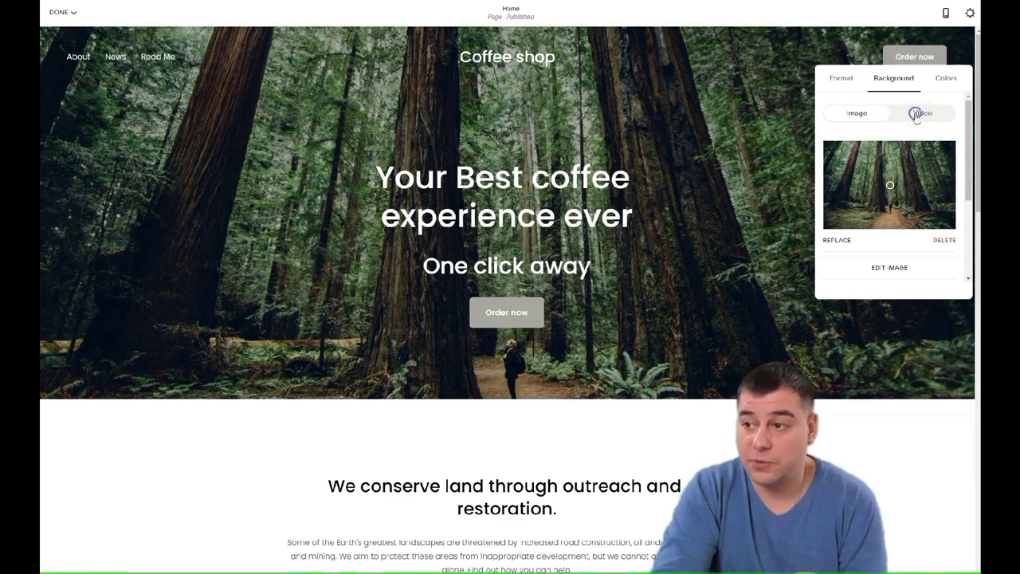
# Swap the forest hero background image for an uploaded steaming coffee-cup photo.
pyautogui.click(916, 114)
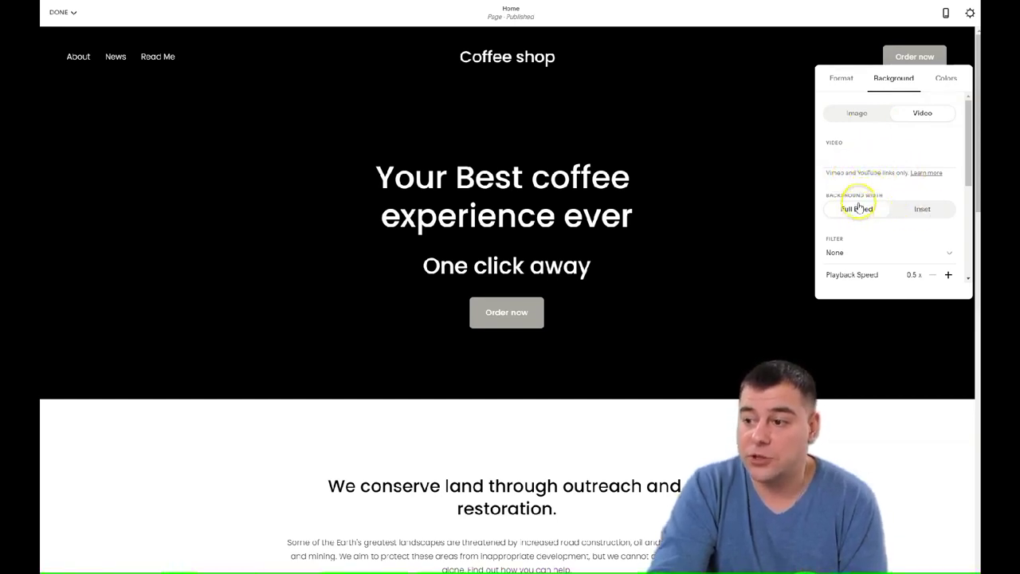
pyautogui.click(854, 112)
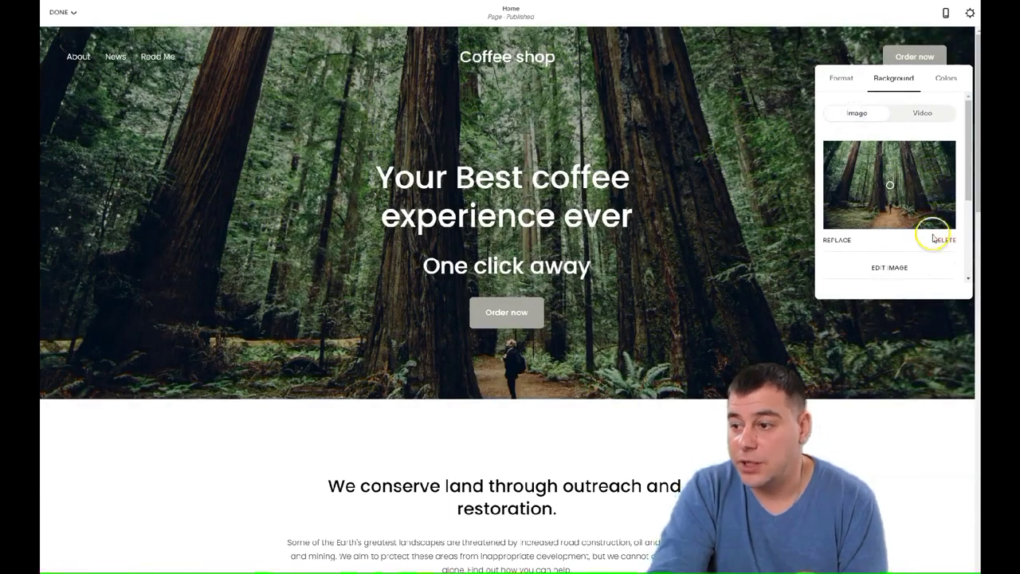
pyautogui.click(943, 241)
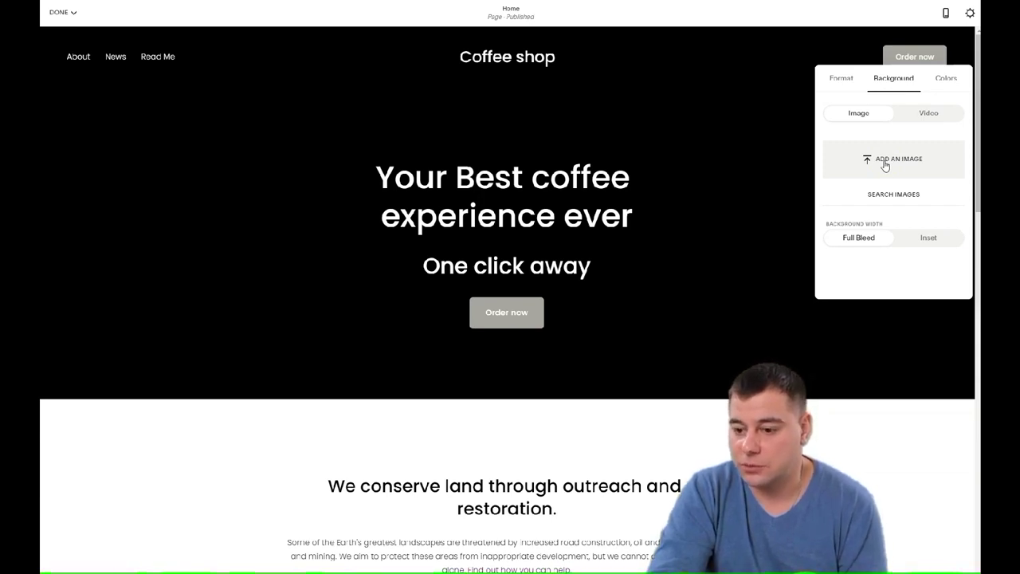
pyautogui.click(884, 161)
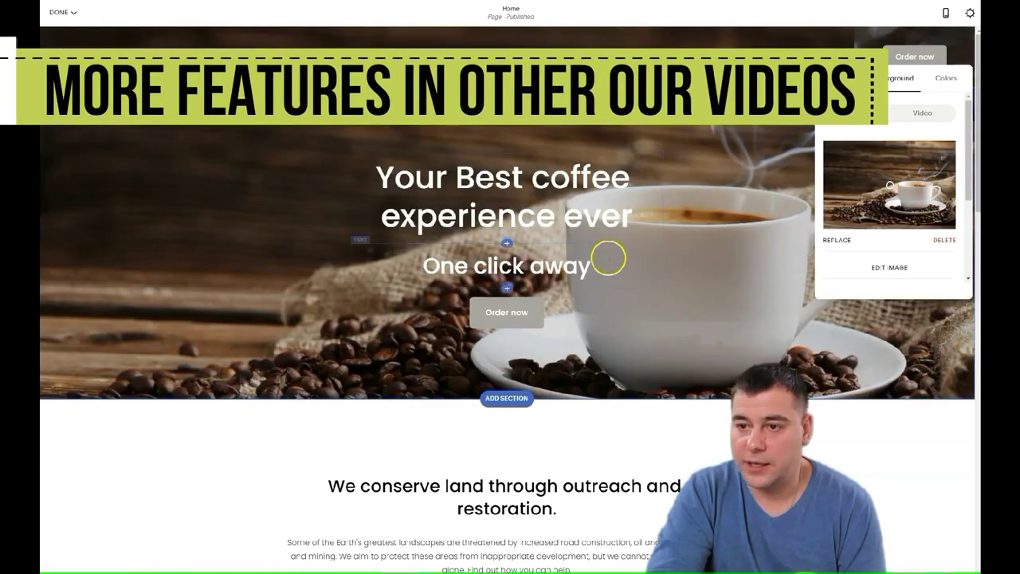
# Align the hero content left and top and set the section height to M.
pyautogui.click(852, 78)
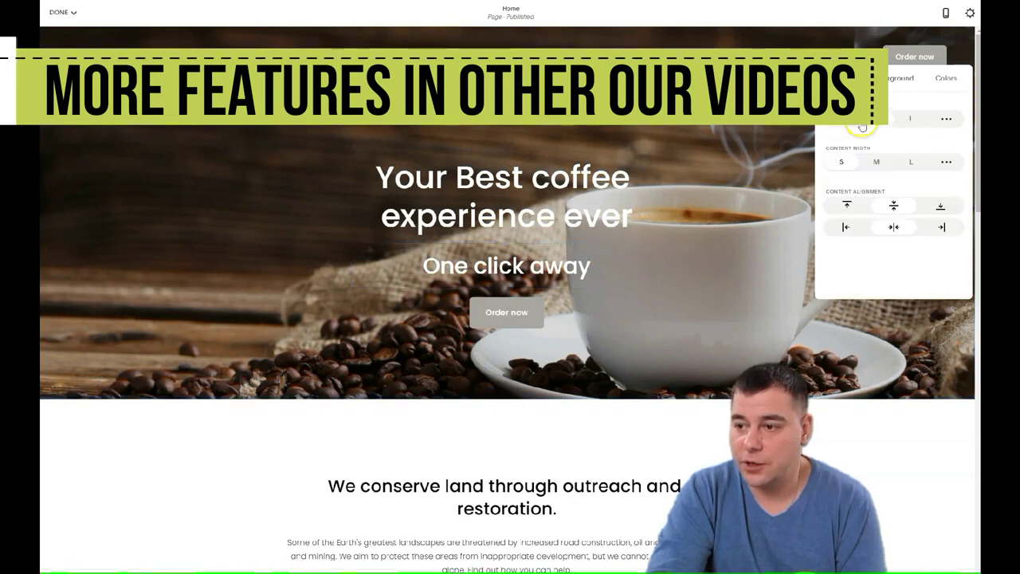
pyautogui.click(909, 119)
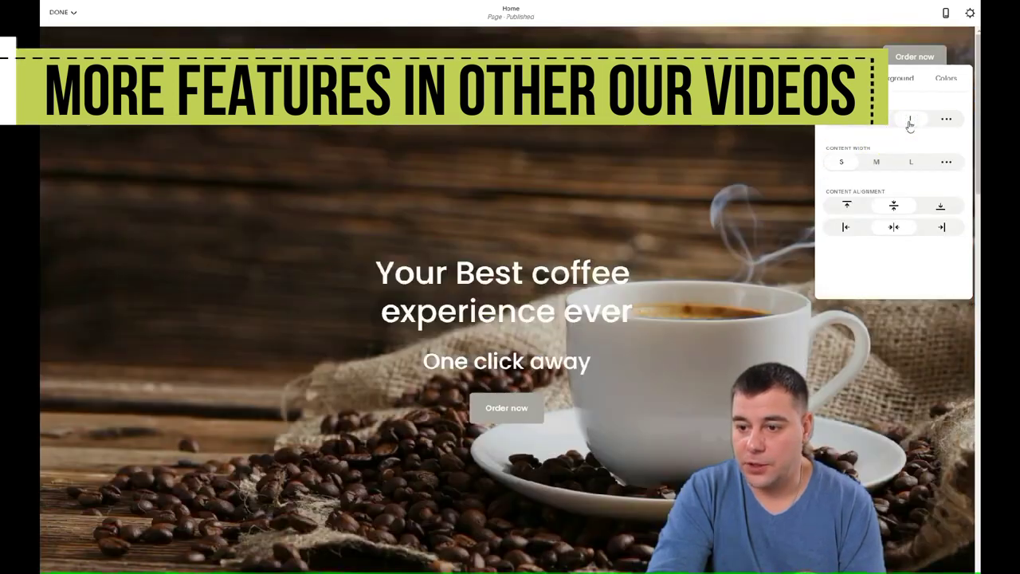
pyautogui.click(846, 226)
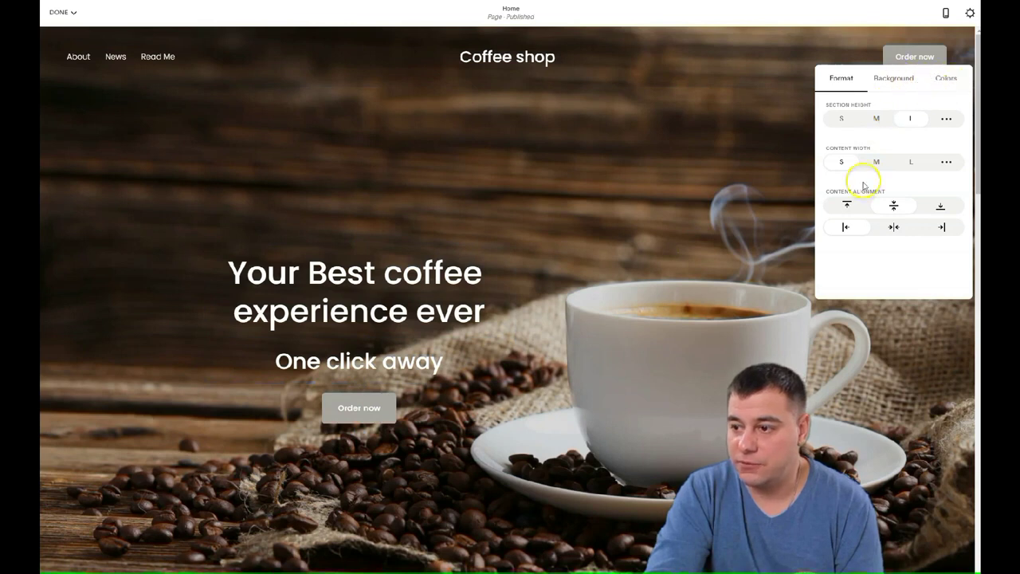
pyautogui.click(848, 206)
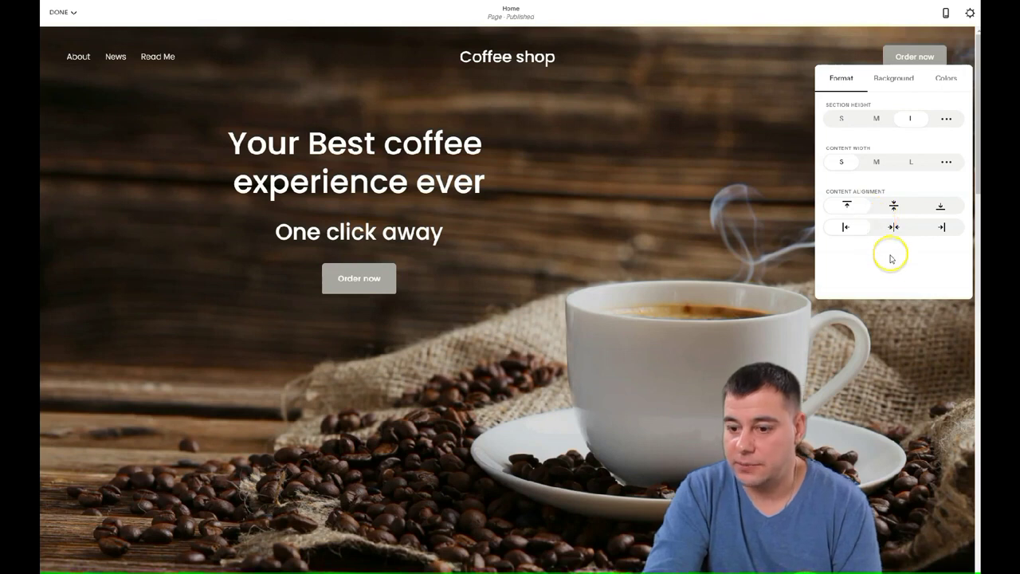
pyautogui.click(877, 118)
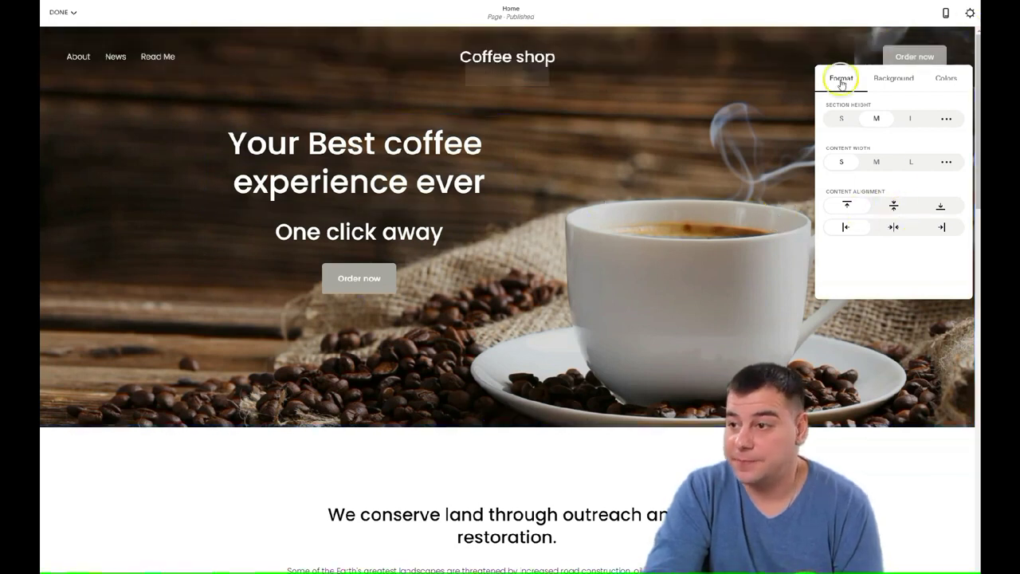
pyautogui.click(759, 142)
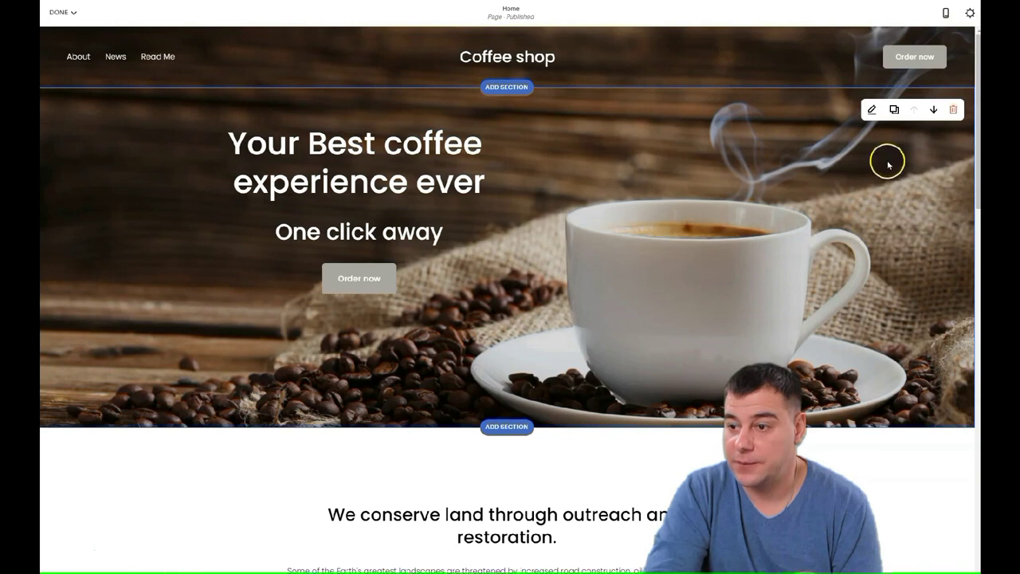
# Add a new section between the coffee hero and the land-conservation section.
pyautogui.scroll(-4, 537, 218)
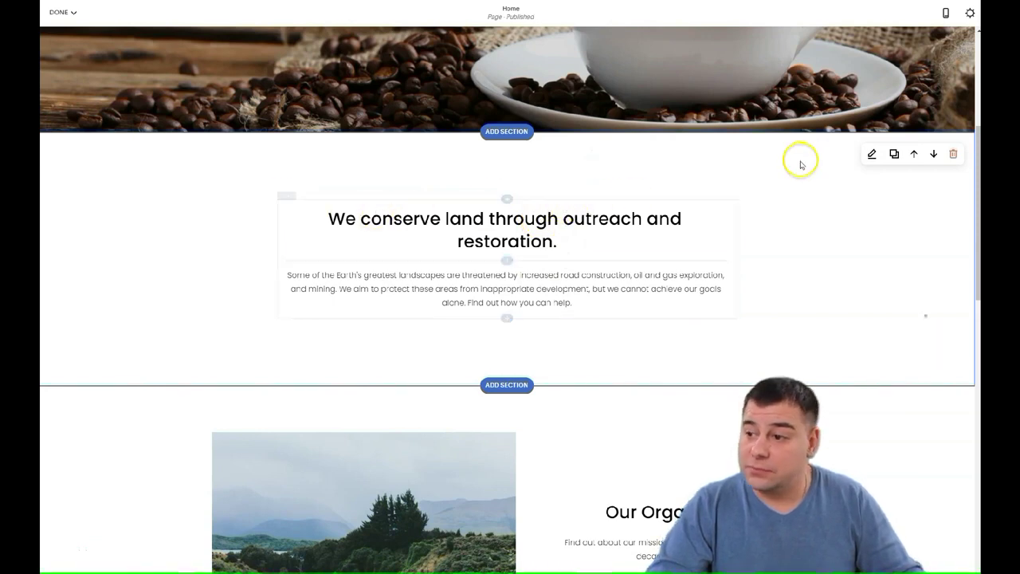
pyautogui.scroll(4, 480, 267)
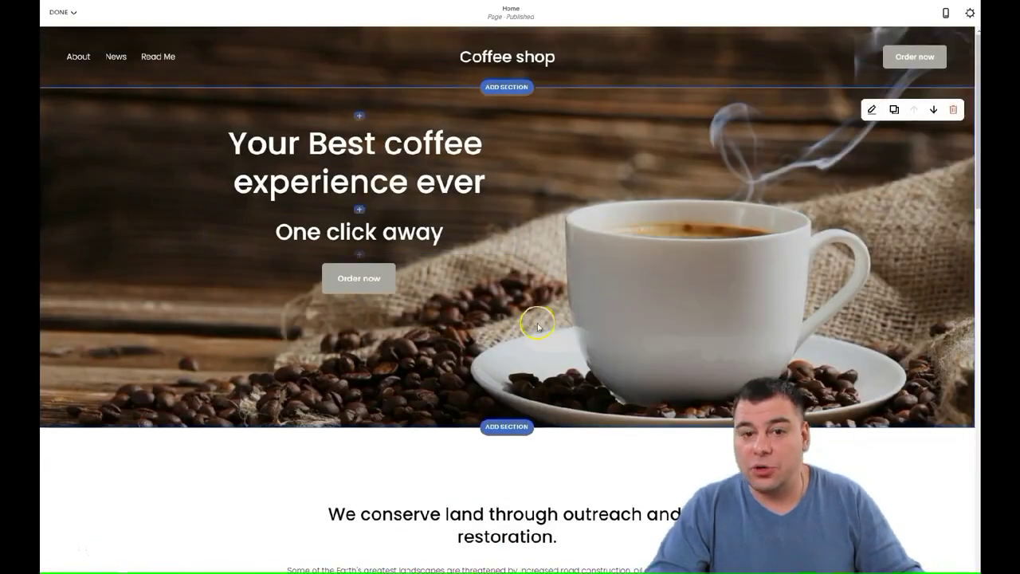
pyautogui.scroll(-4, 589, 305)
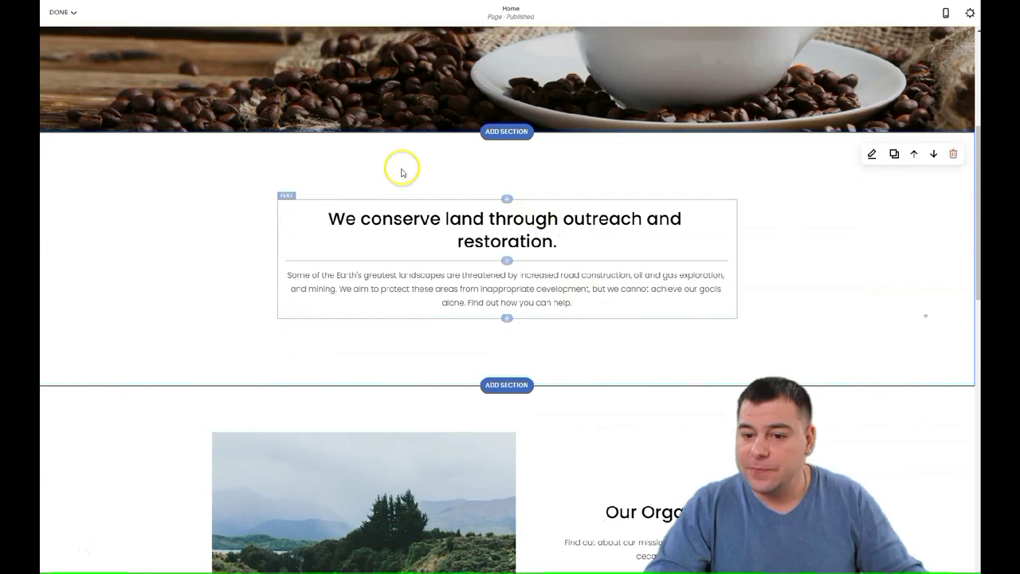
pyautogui.scroll(4, 514, 166)
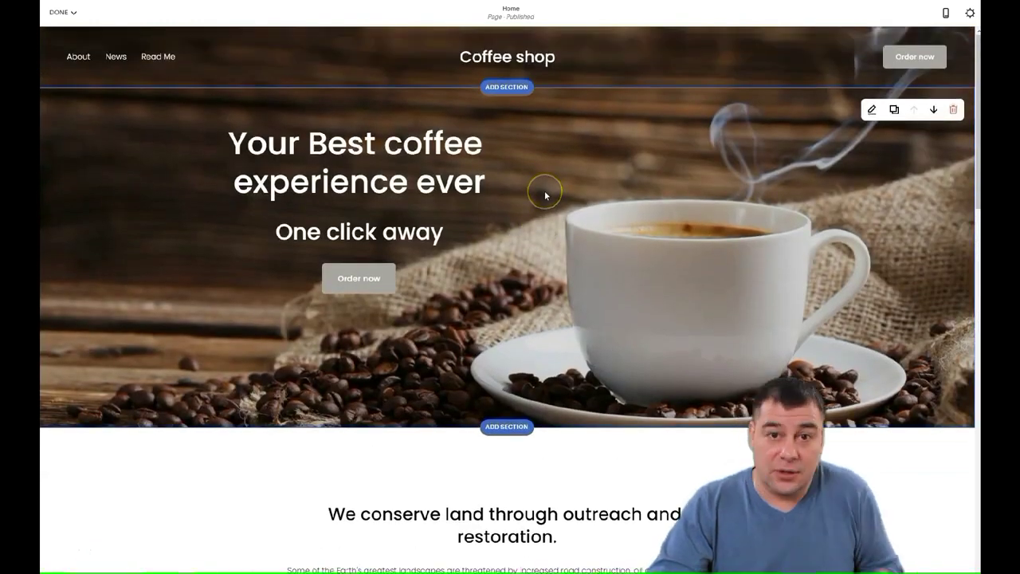
pyautogui.scroll(-3, 545, 195)
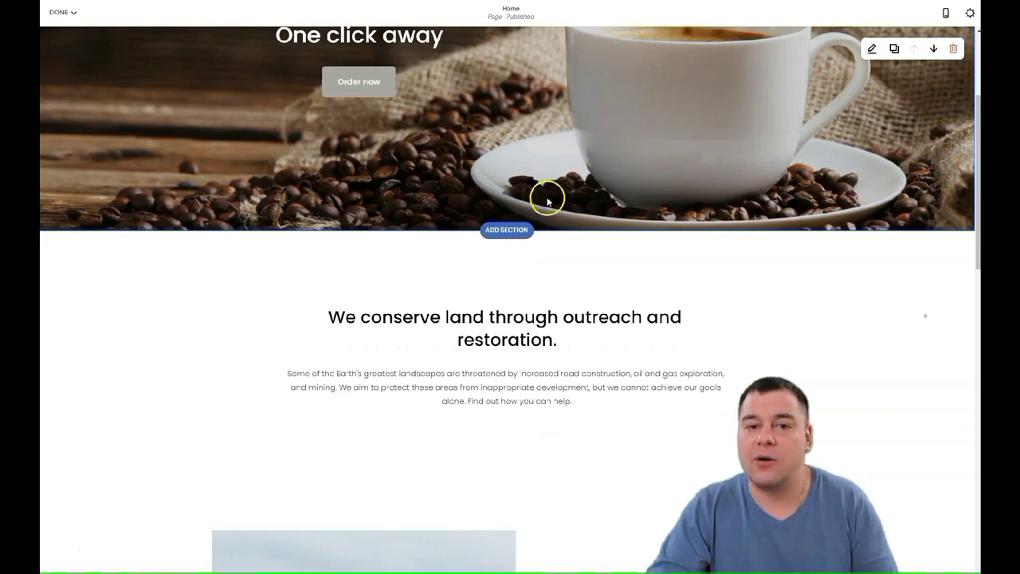
pyautogui.scroll(3, 547, 195)
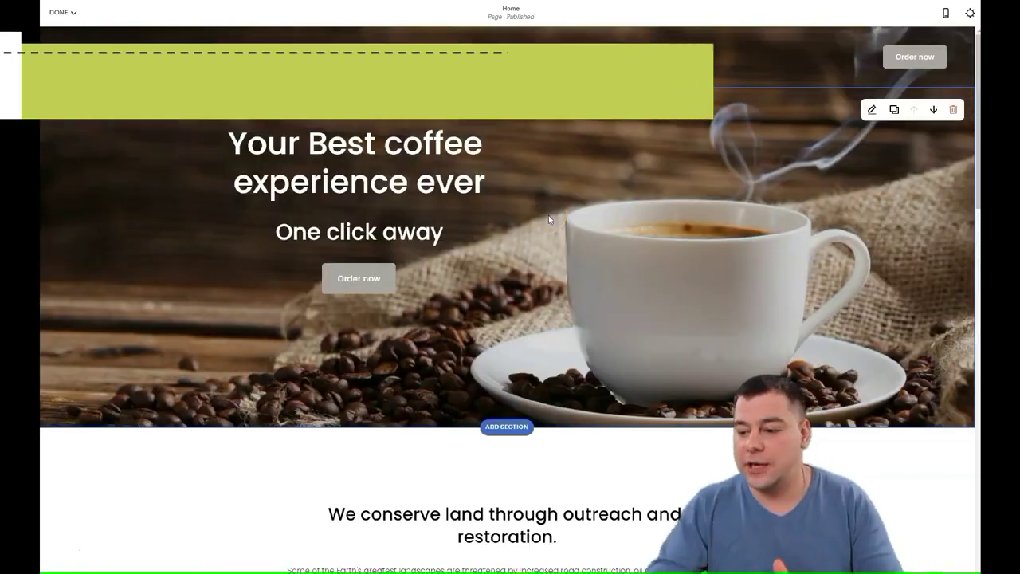
pyautogui.scroll(-1, 564, 217)
pyautogui.scroll(-5, 564, 217)
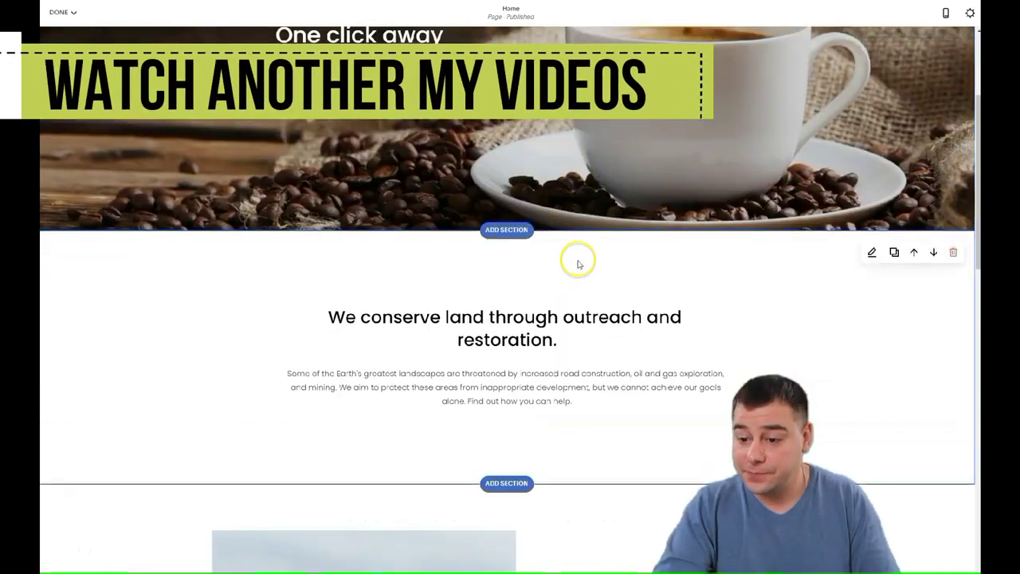
pyautogui.scroll(3, 560, 310)
pyautogui.scroll(-3, 561, 296)
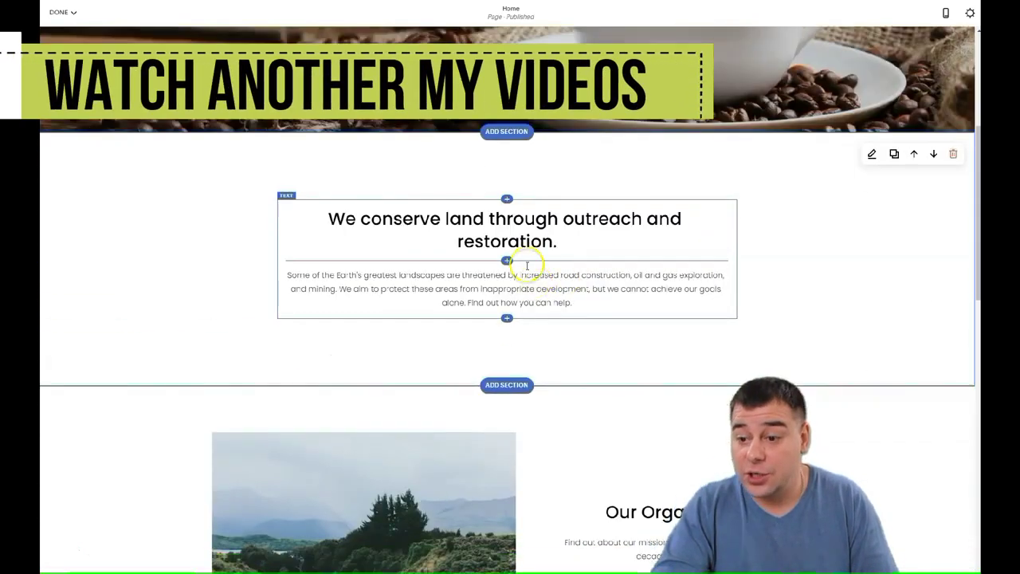
pyautogui.click(502, 134)
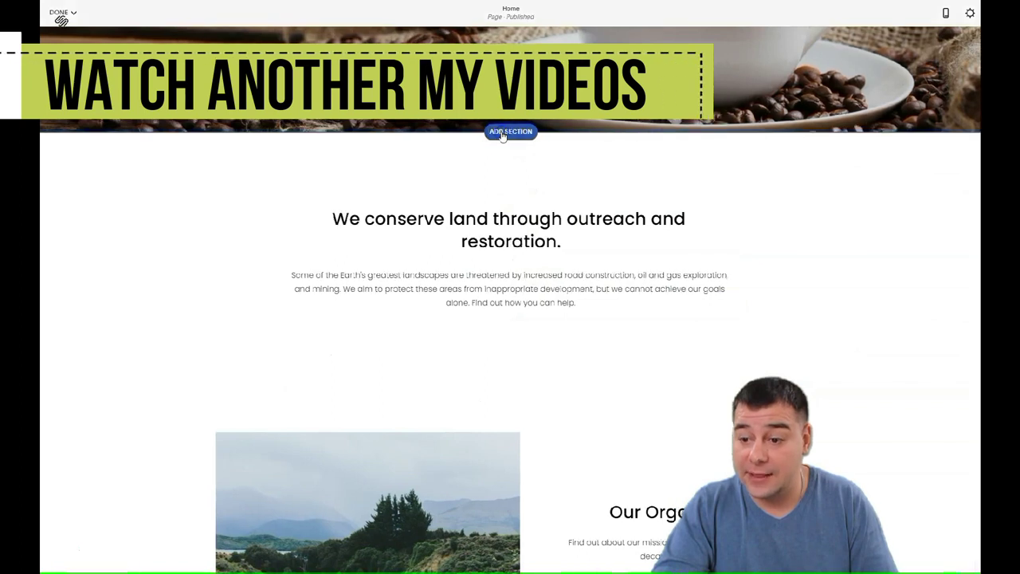
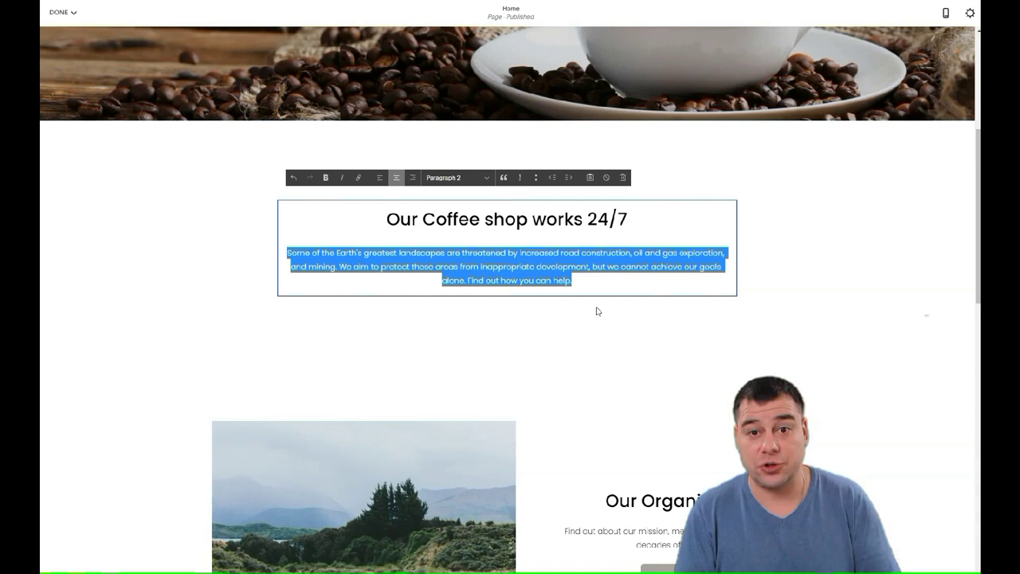
# Replace the placeholder paragraph with 'Order delivery' in Paragraph 1 style.
pyautogui.press('BackSpace')
pyautogui.write('Order delivery')
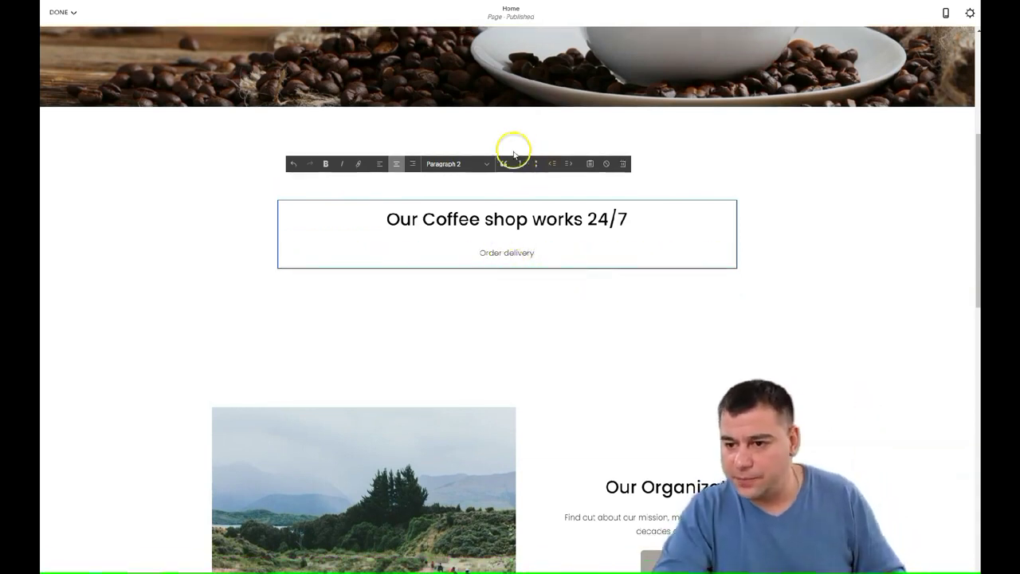
pyautogui.click(488, 164)
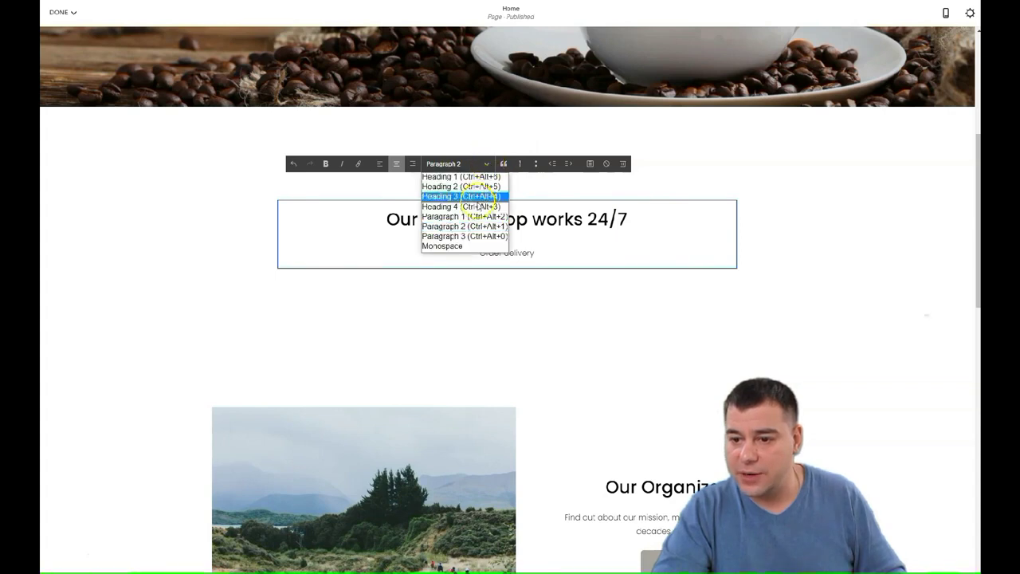
pyautogui.click(462, 216)
# Restyle the 24/7 heading as Heading 2 and finish editing the text block.
pyautogui.click(538, 219)
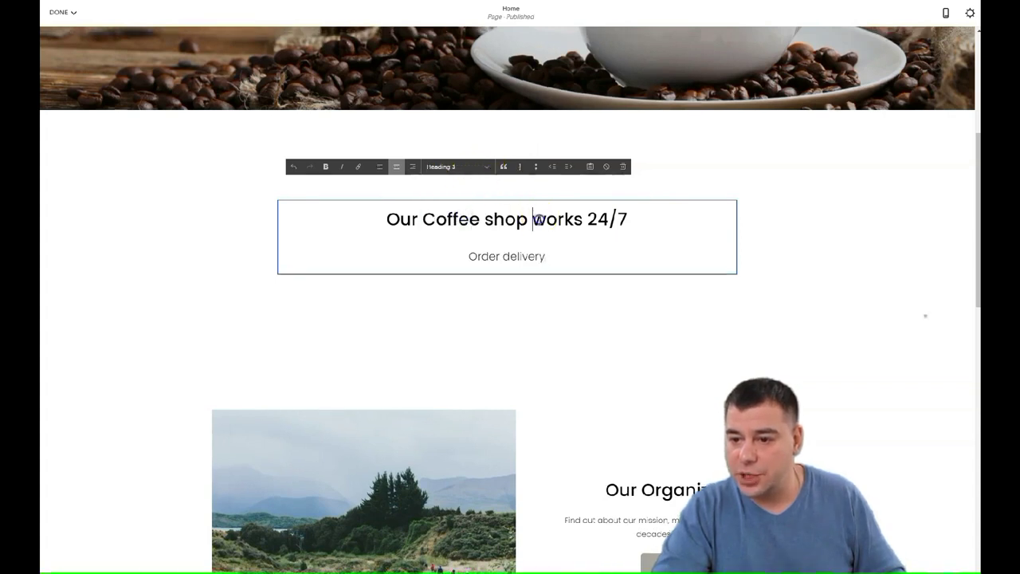
pyautogui.click(488, 168)
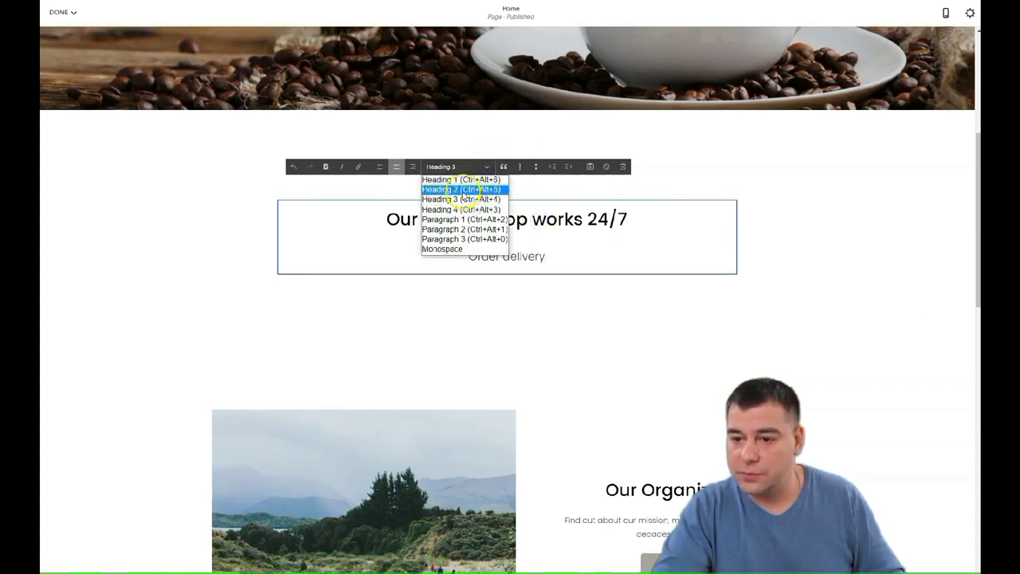
pyautogui.click(463, 191)
pyautogui.click(569, 292)
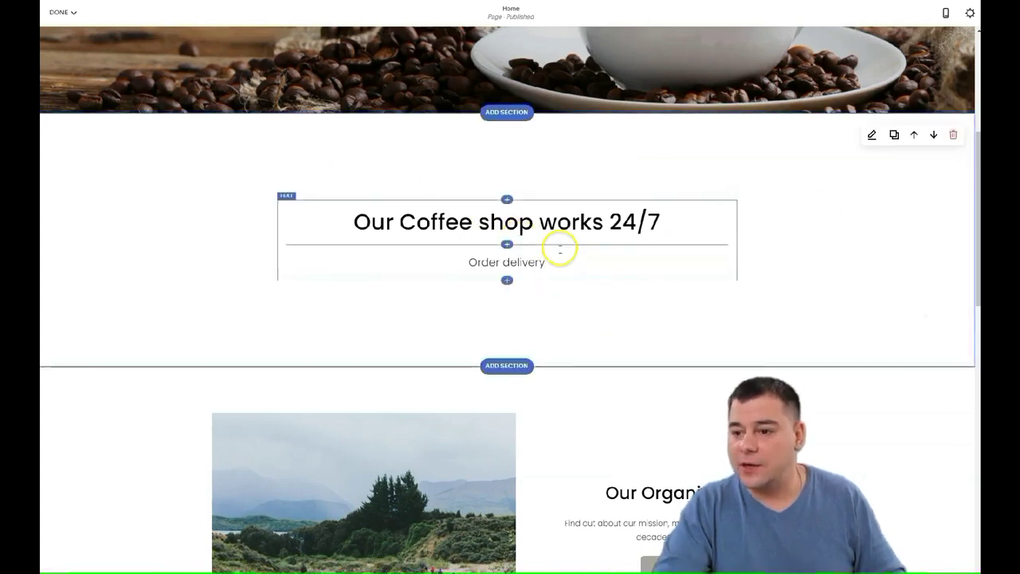
# Try Black Minimal and Black Bold on the 24/7 section, then settle on Dark Bold.
pyautogui.click(871, 137)
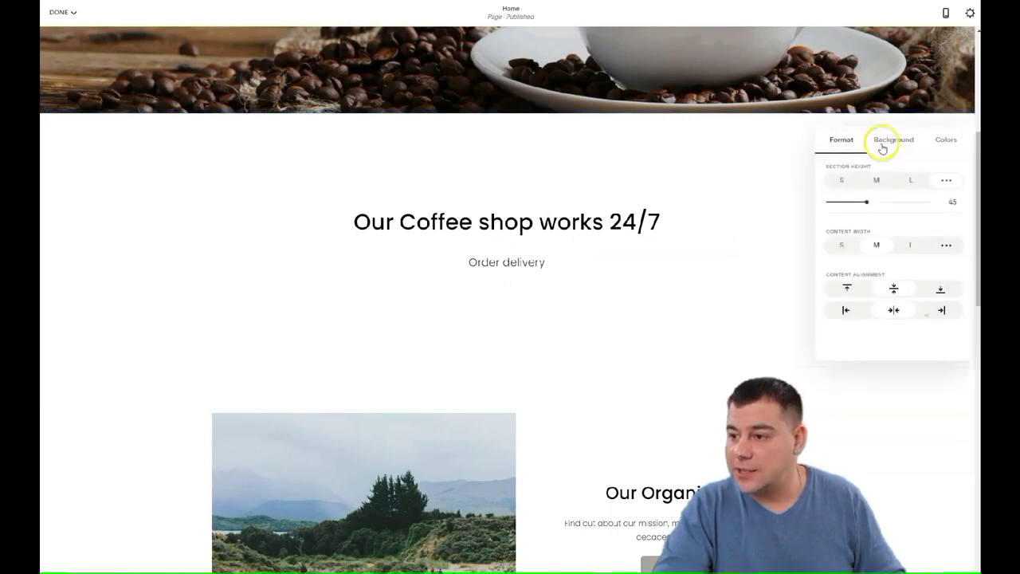
pyautogui.click(944, 140)
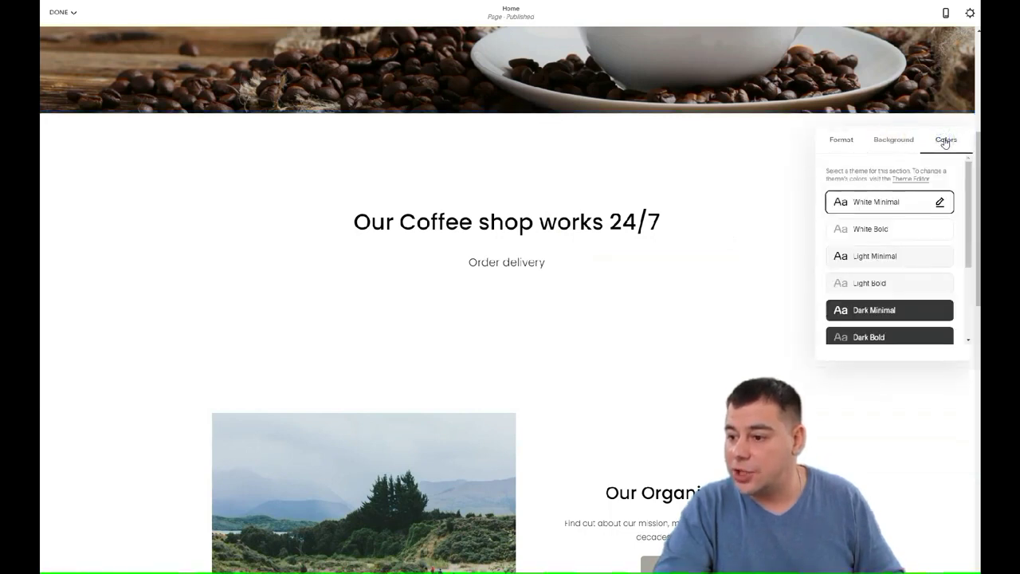
pyautogui.scroll(-1, 872, 299)
pyautogui.scroll(1, 877, 237)
pyautogui.scroll(-3, 883, 228)
pyautogui.click(880, 242)
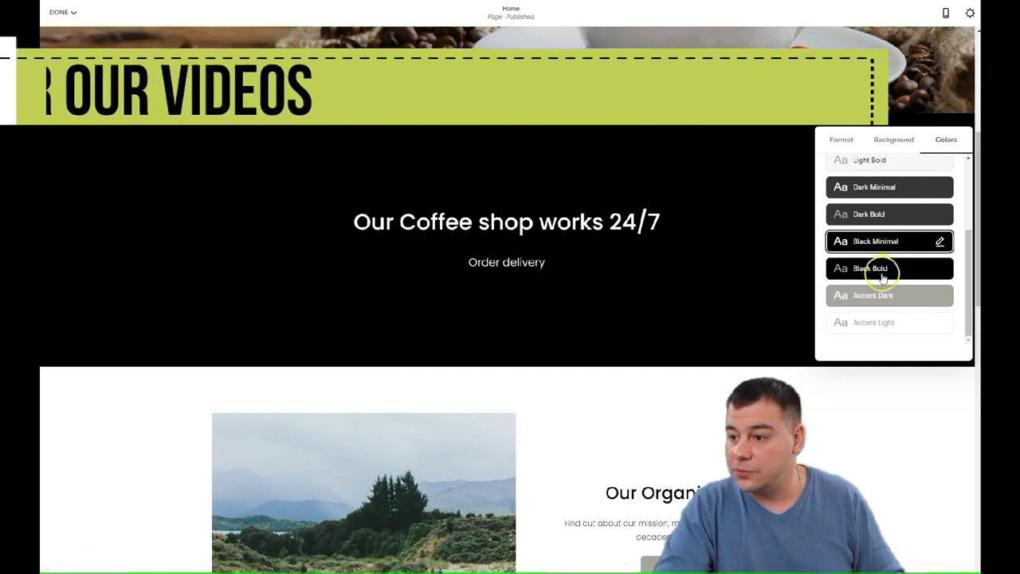
pyautogui.click(880, 269)
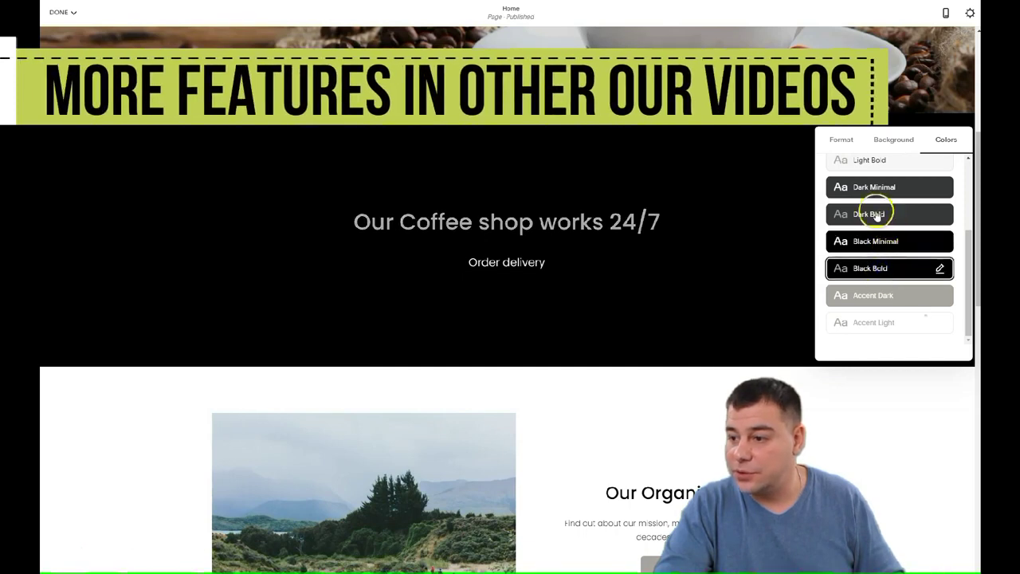
pyautogui.click(872, 212)
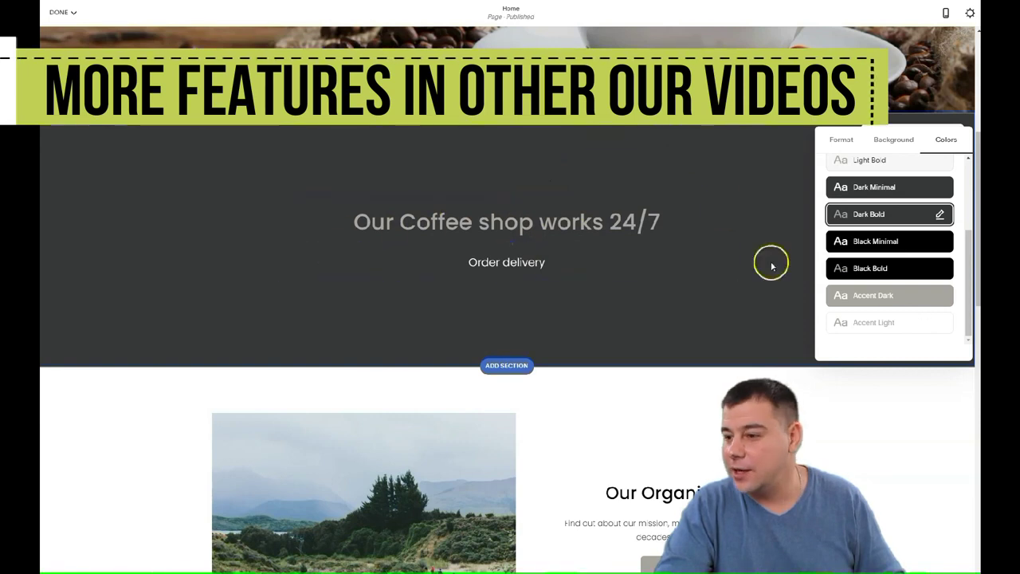
pyautogui.scroll(2, 770, 262)
pyautogui.scroll(2, 693, 282)
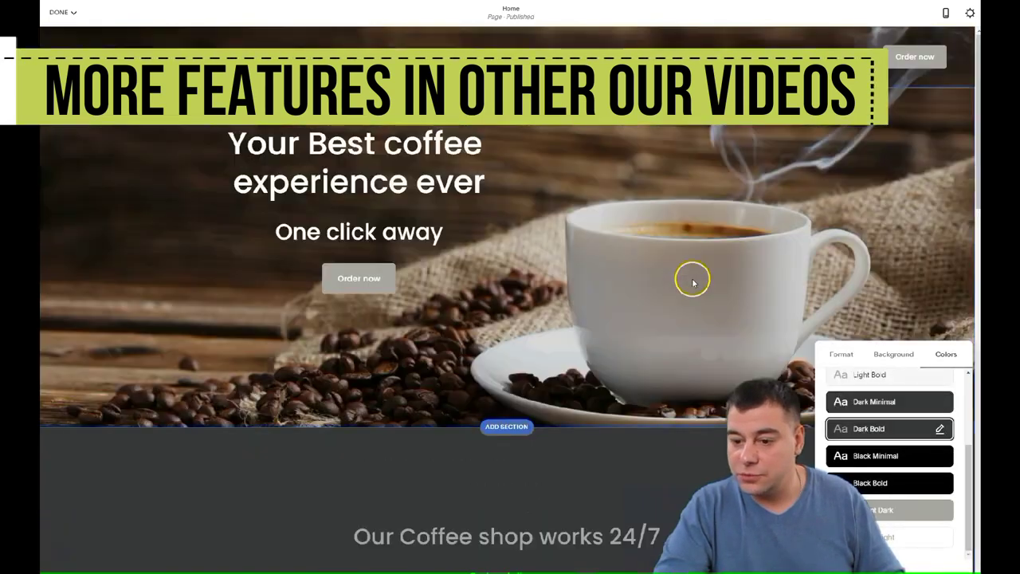
pyautogui.scroll(-3, 694, 278)
pyautogui.scroll(-5, 649, 296)
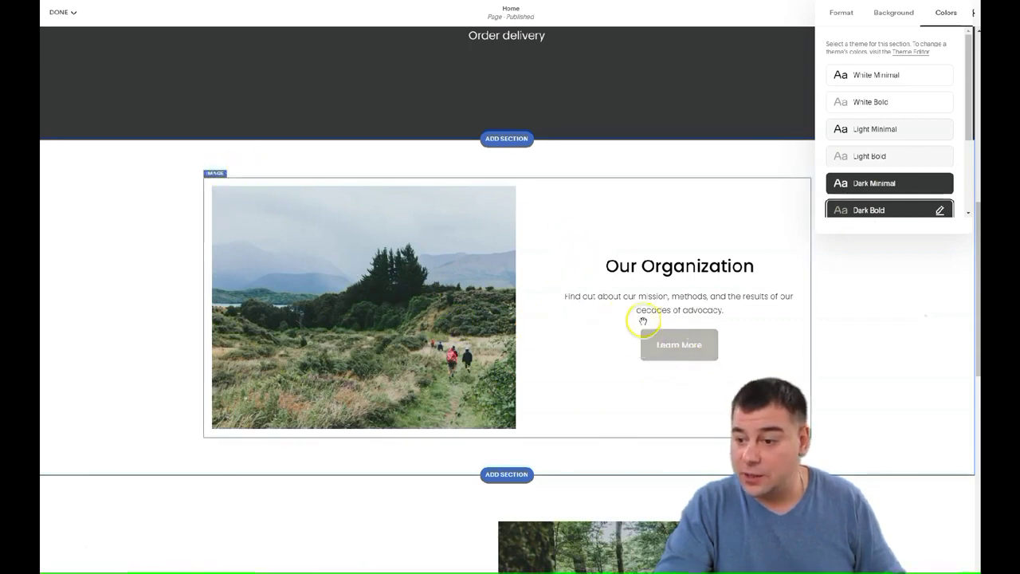
pyautogui.scroll(-3, 665, 319)
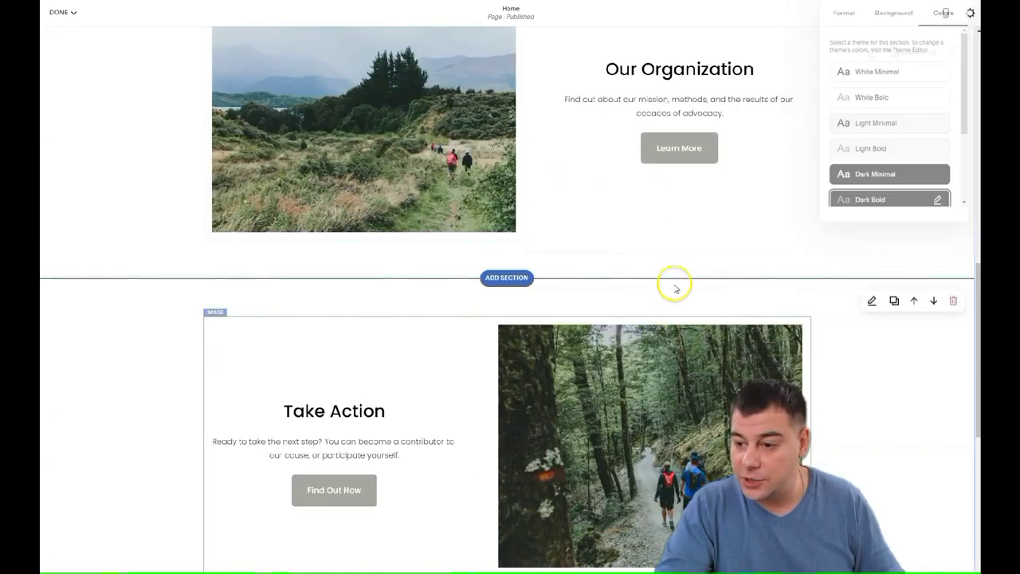
pyautogui.scroll(-1, 359, 471)
pyautogui.scroll(-3, 454, 390)
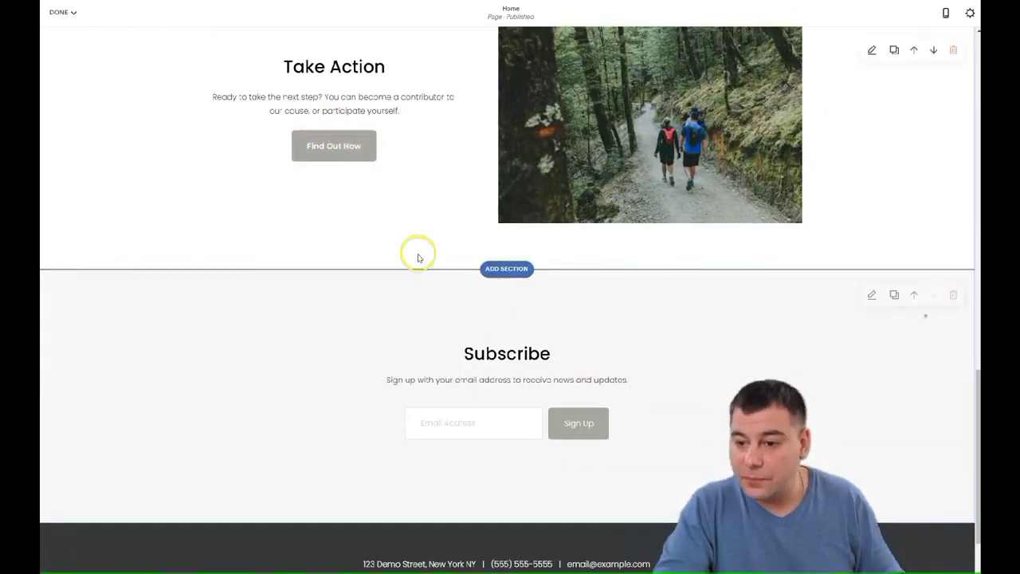
pyautogui.scroll(5, 430, 247)
pyautogui.scroll(-1, 319, 255)
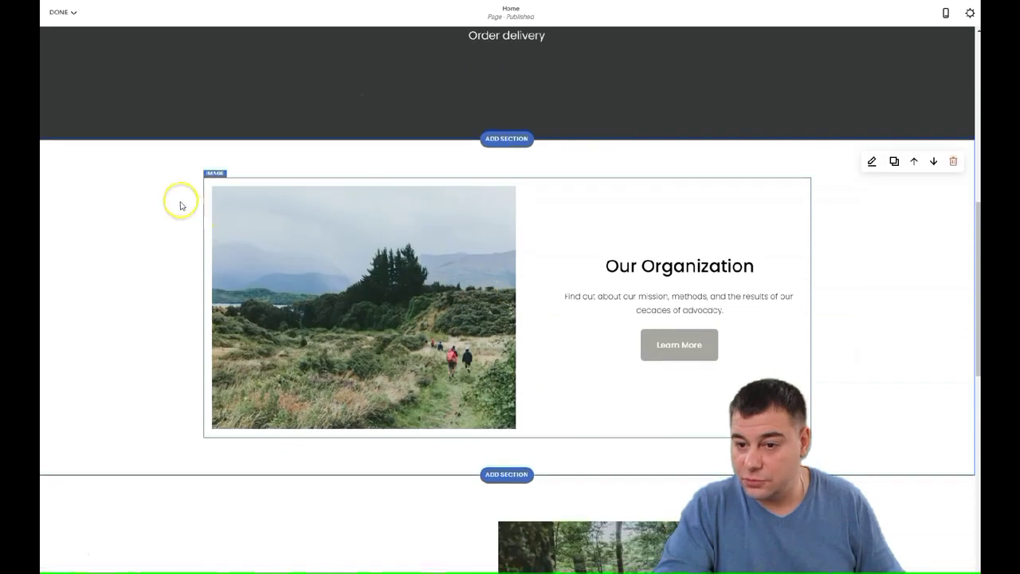
# Try Poster, Overlap, Collage and Stack layouts on the Our Organization block, keeping Card.
pyautogui.click(217, 177)
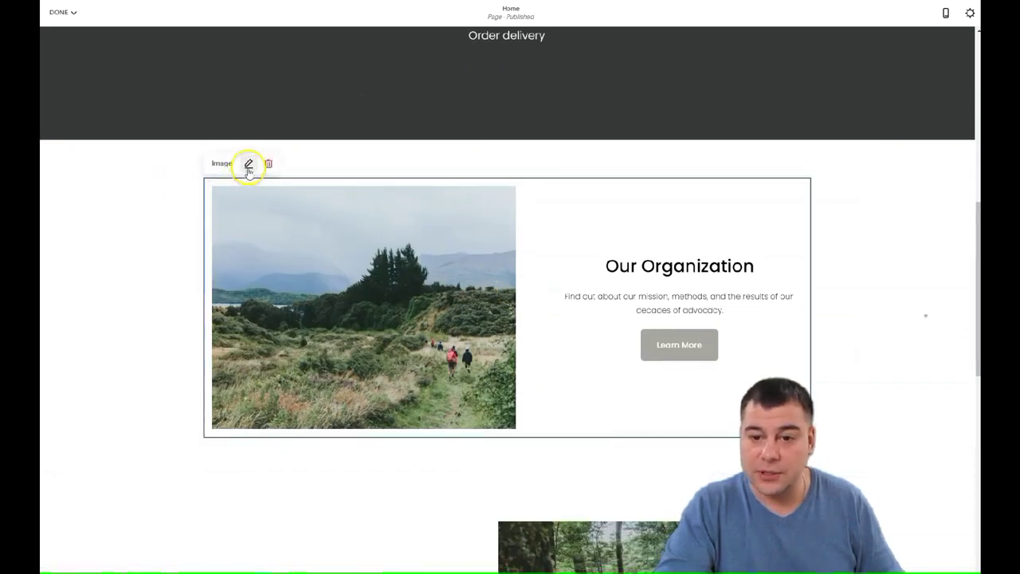
pyautogui.click(249, 165)
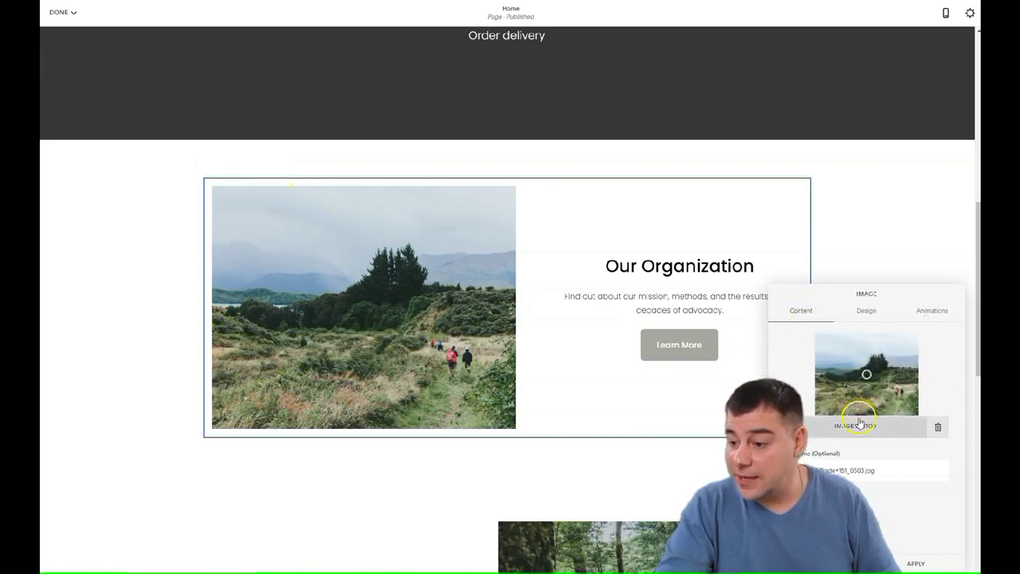
pyautogui.click(873, 317)
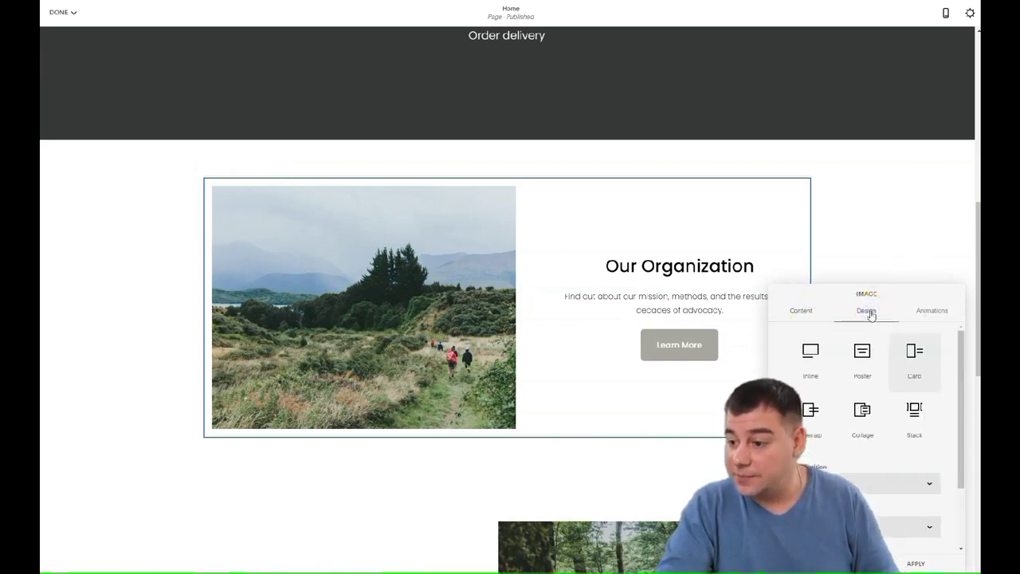
pyautogui.click(867, 363)
pyautogui.scroll(-3, 669, 346)
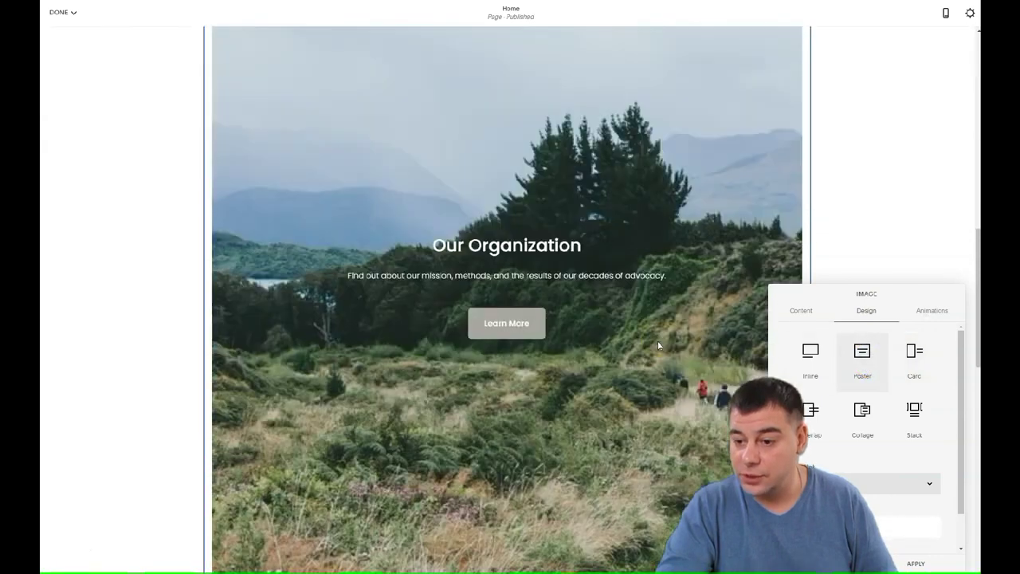
pyautogui.click(812, 413)
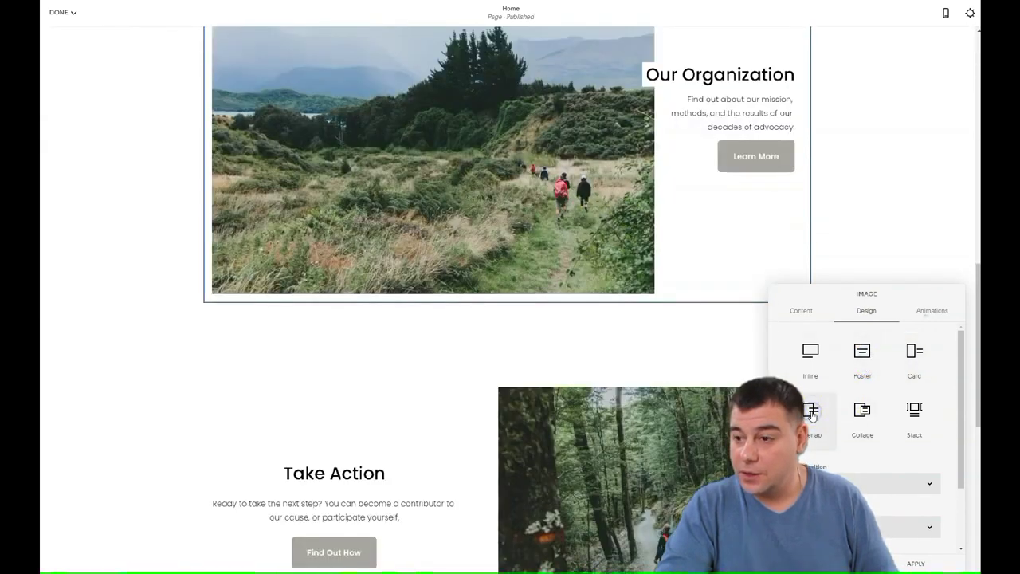
pyautogui.click(868, 414)
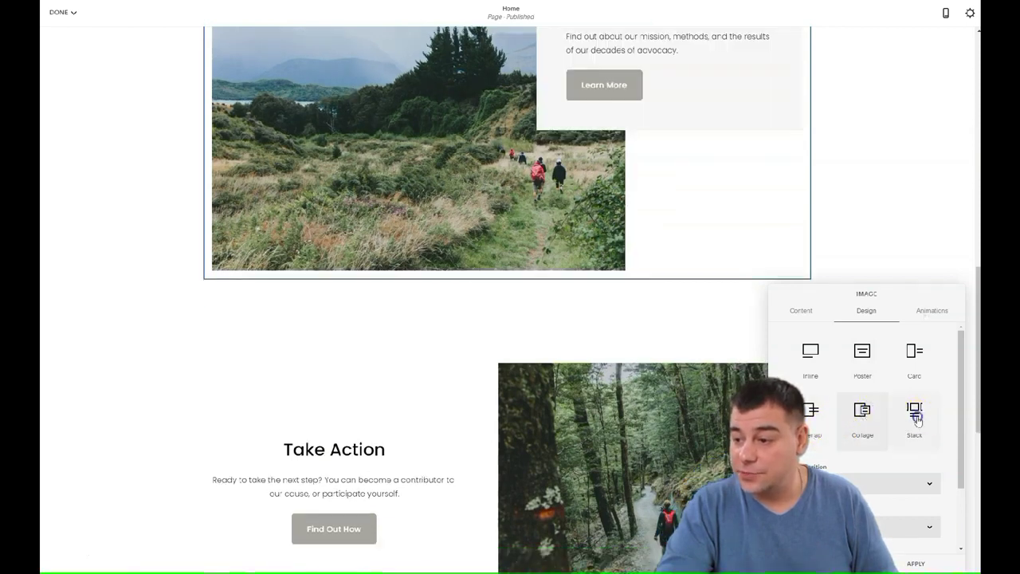
pyautogui.click(917, 421)
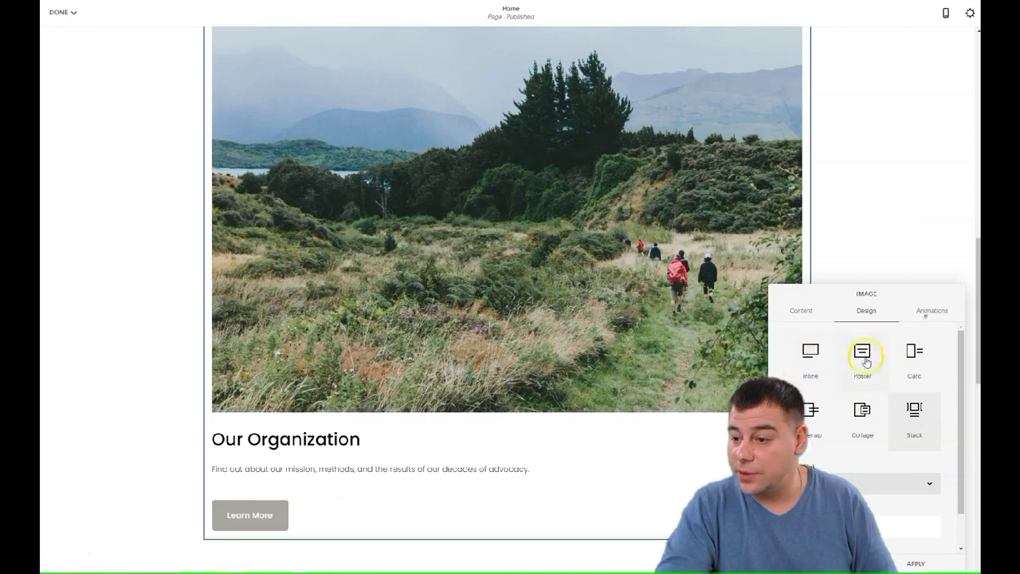
pyautogui.click(913, 355)
# Replace the Our Organization hiking photo with a coffee-bean roaster image.
pyautogui.scroll(3, 640, 271)
pyautogui.scroll(2, 383, 397)
pyautogui.scroll(-3, 383, 396)
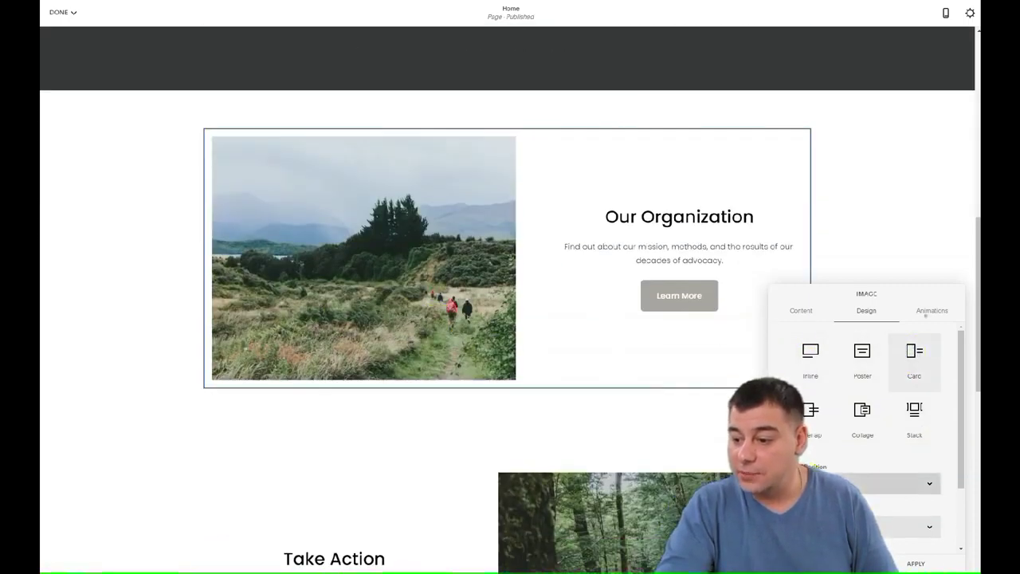
pyautogui.scroll(-4, 533, 360)
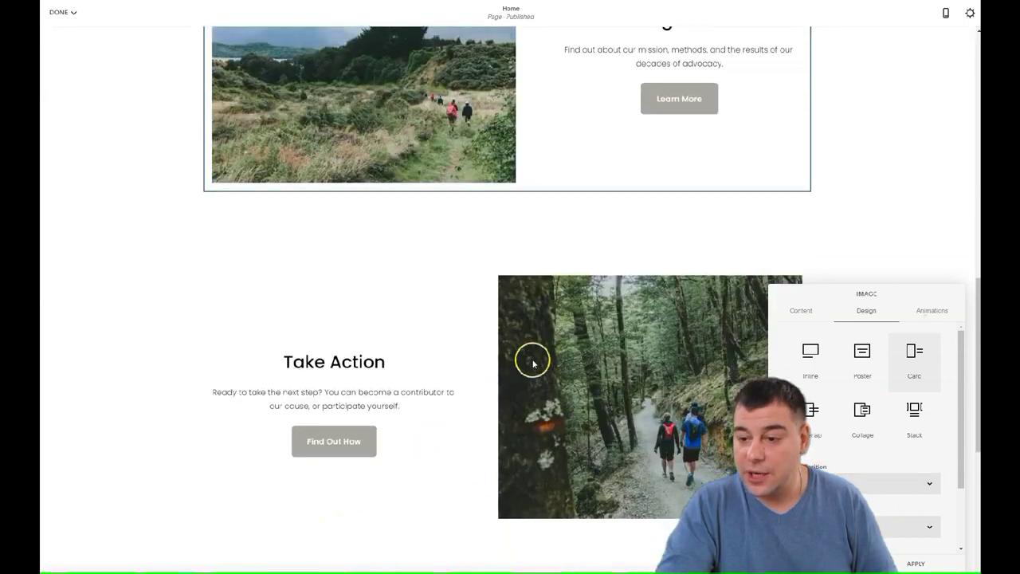
pyautogui.scroll(4, 499, 353)
pyautogui.scroll(3, 469, 271)
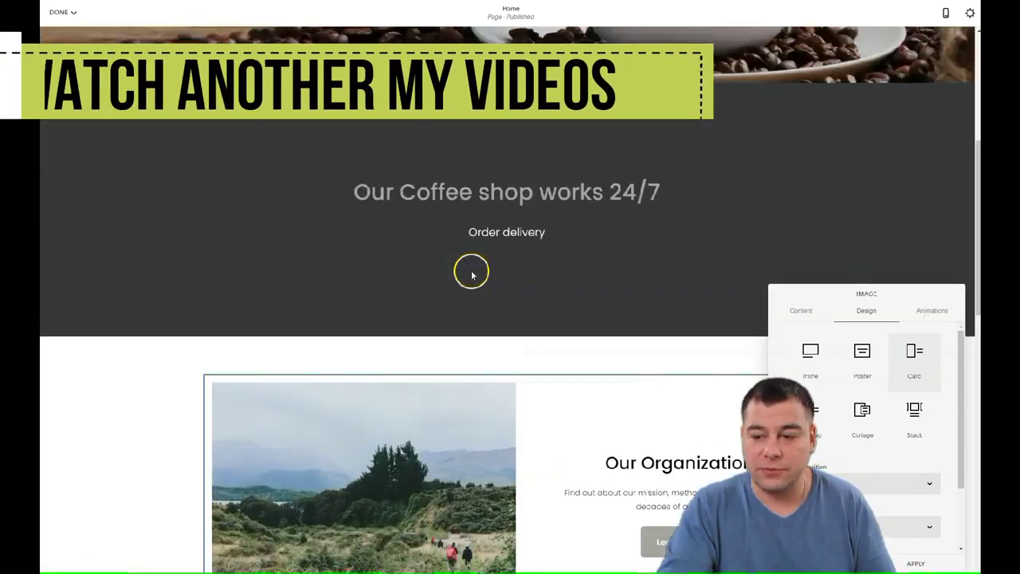
pyautogui.scroll(-3, 486, 287)
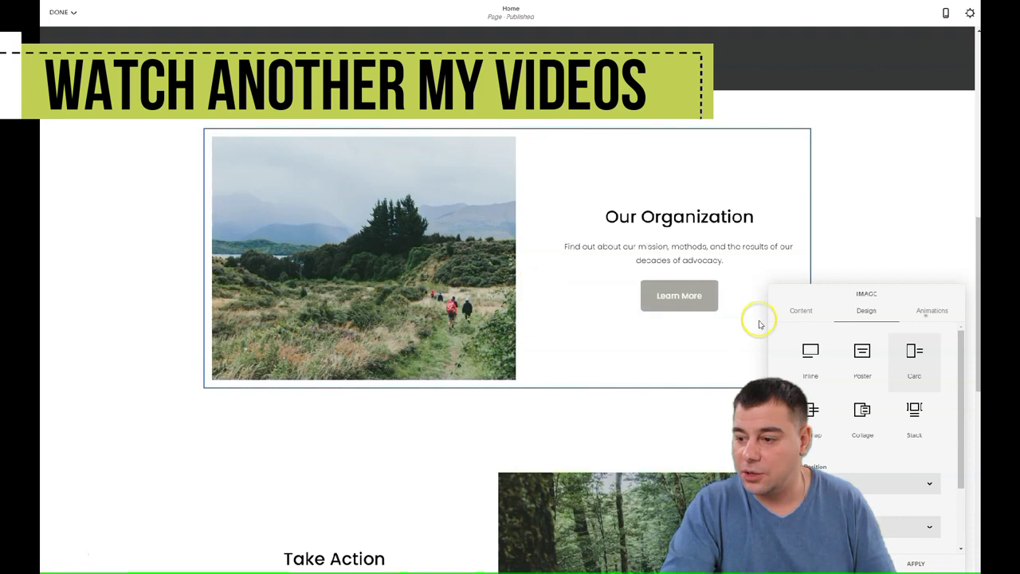
pyautogui.click(801, 307)
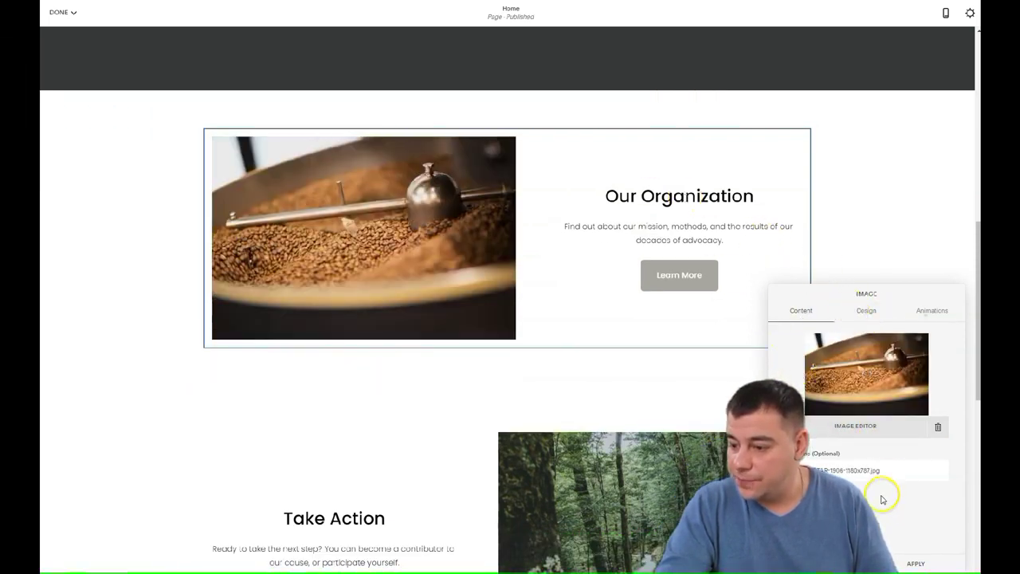
# Retitle the card 'We are preparing coffee beans strait at our spot' with subtext 'So you get the freshest coffee ever'.
pyautogui.click(916, 563)
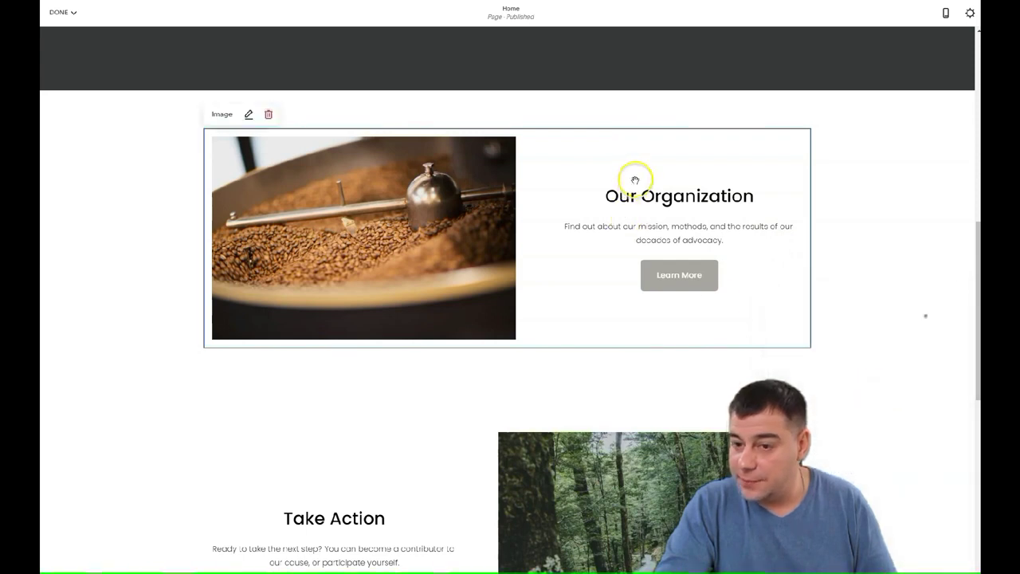
pyautogui.doubleClick(632, 290)
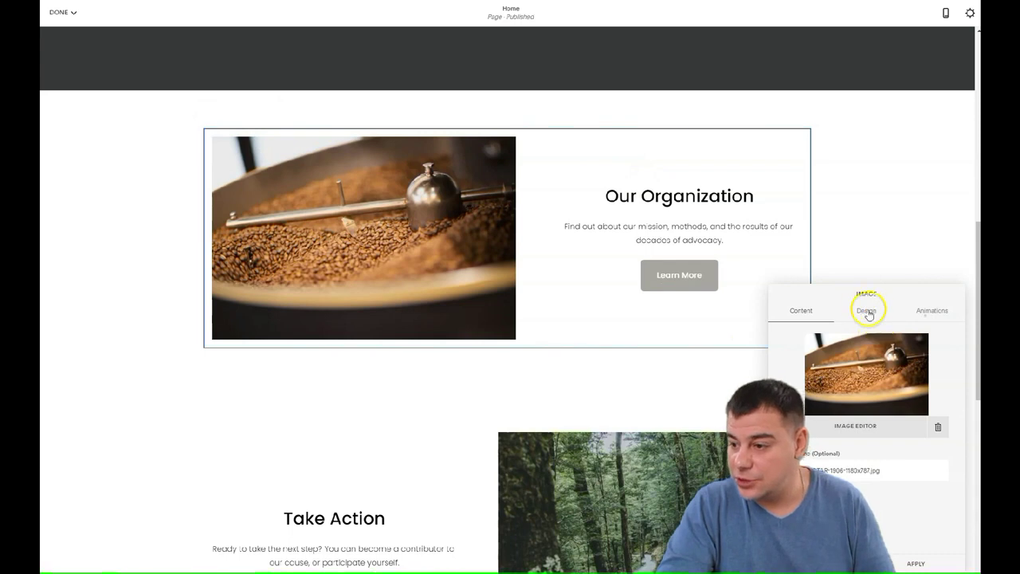
pyautogui.click(867, 312)
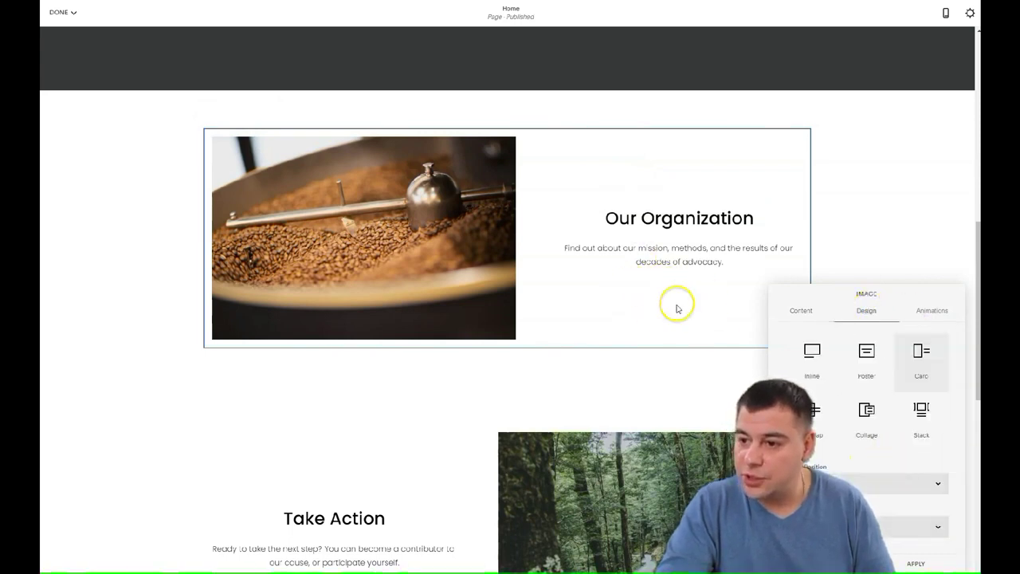
pyautogui.moveTo(755, 219); pyautogui.dragTo(517, 228)
pyautogui.write('We are preparin')
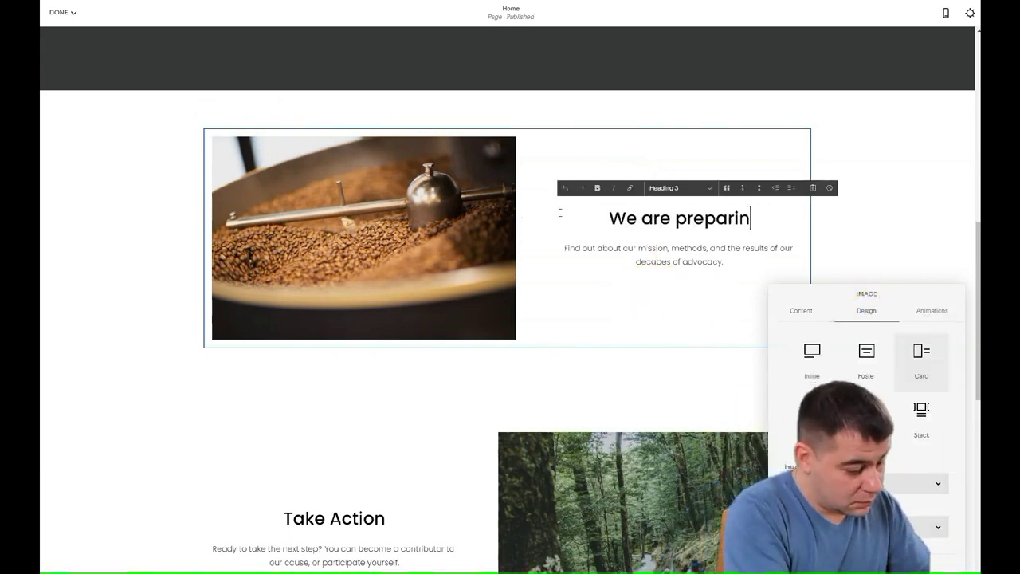
pyautogui.write('g coffee beans strait at our spot')
pyautogui.moveTo(564, 271); pyautogui.dragTo(753, 291)
pyautogui.write('So you get the freshest coffee ever')
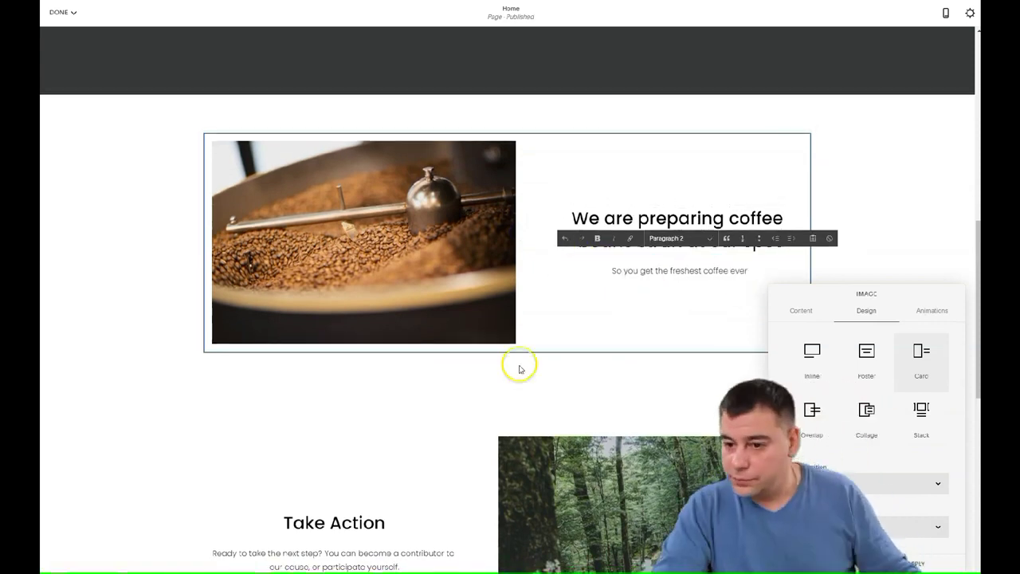
# Save the roaster card changes and review the page.
pyautogui.click(404, 444)
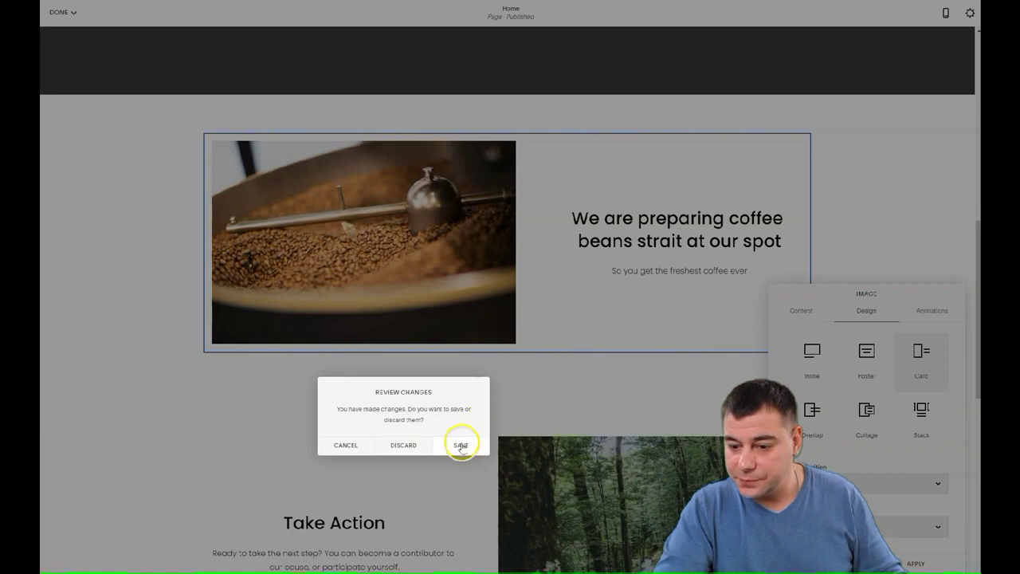
pyautogui.click(461, 445)
pyautogui.scroll(-3, 614, 406)
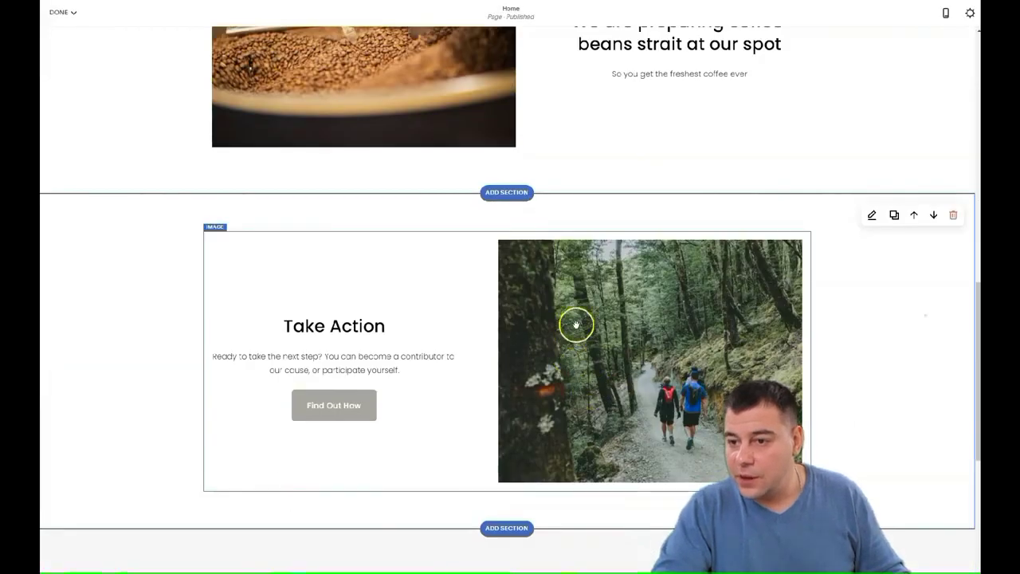
pyautogui.scroll(7, 570, 320)
pyautogui.scroll(-8, 570, 321)
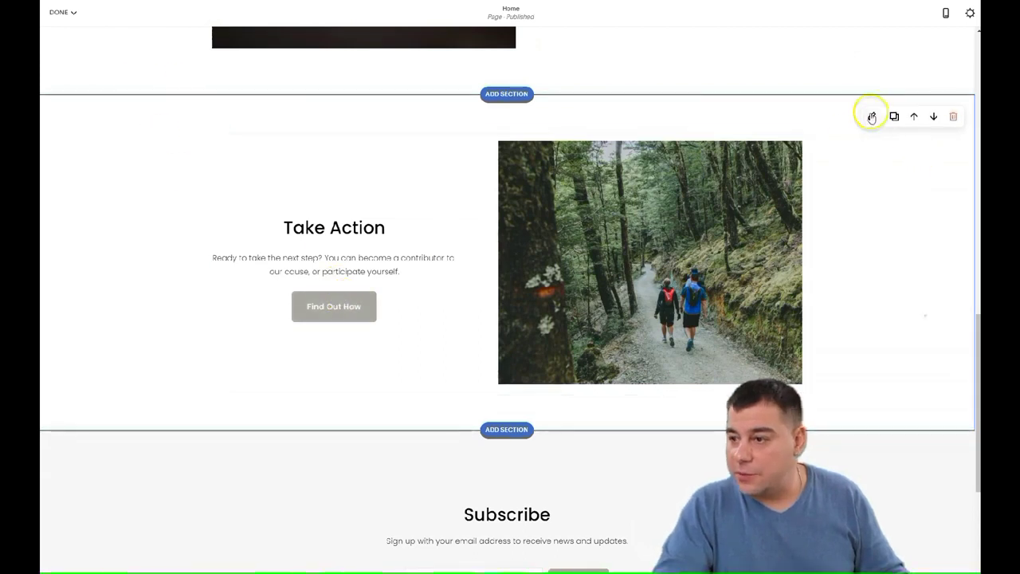
# Apply the Dark Minimal colour theme to the Take Action section.
pyautogui.click(871, 117)
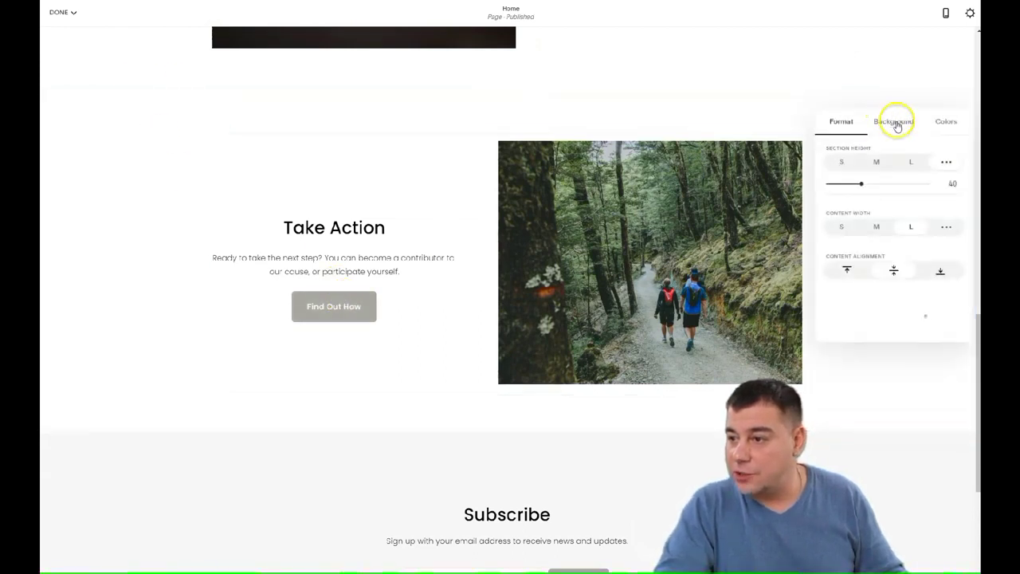
pyautogui.click(946, 121)
pyautogui.scroll(-3, 894, 254)
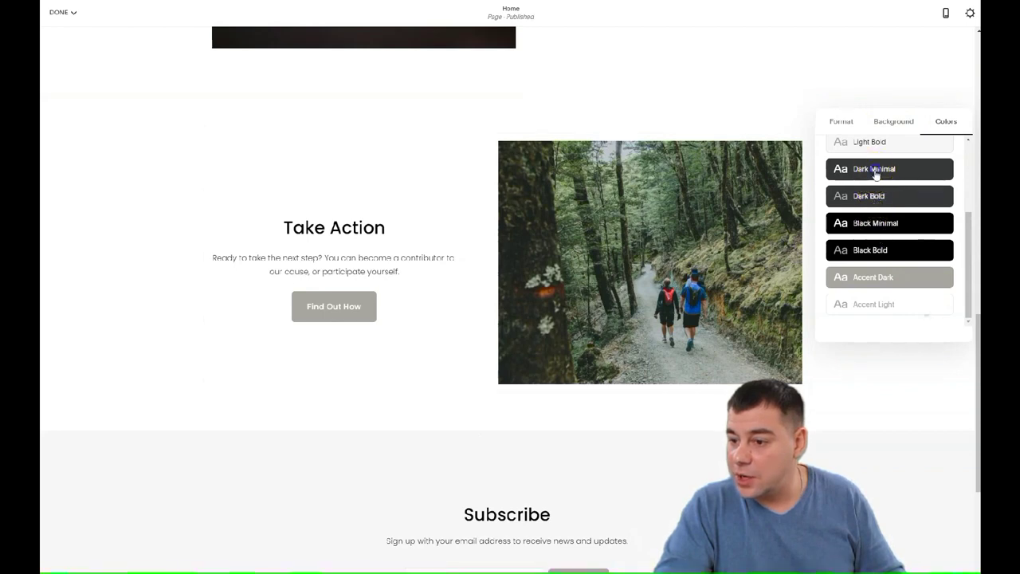
pyautogui.click(875, 170)
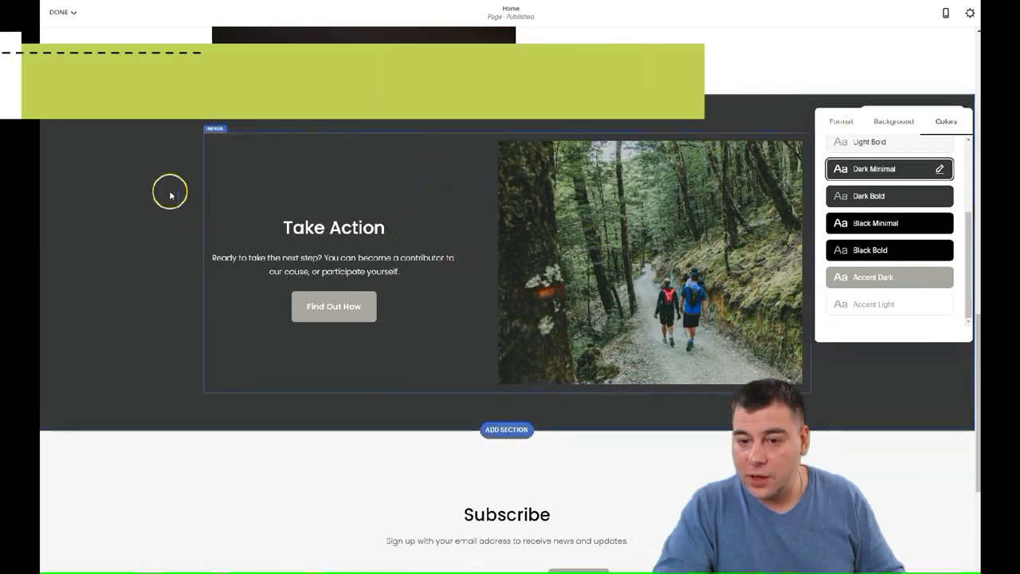
# Swap in a latte-art photo, keep Card layout, and change the text to 'Order your cup right now'.
pyautogui.click(542, 244)
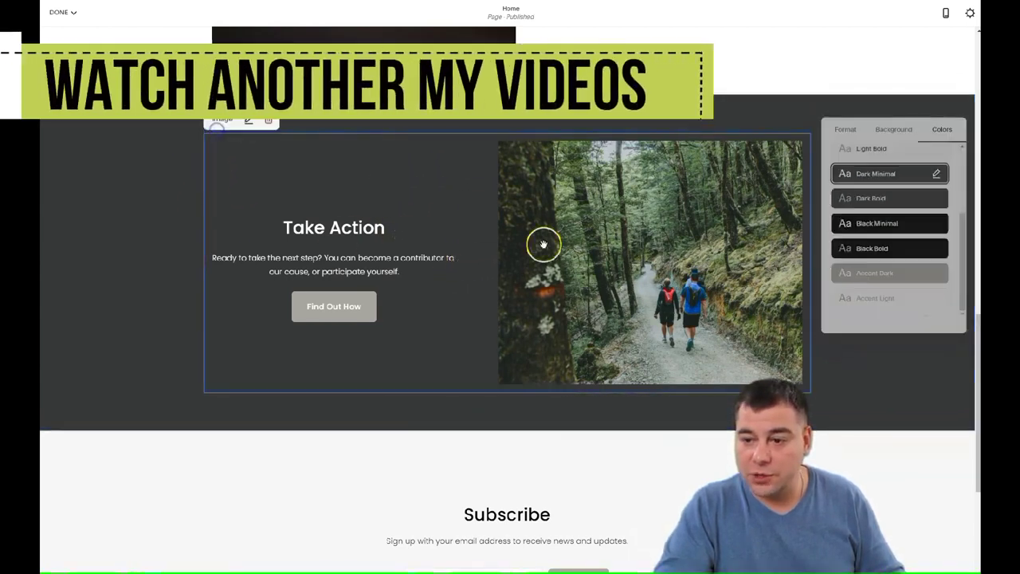
pyautogui.click(579, 259)
pyautogui.click(867, 310)
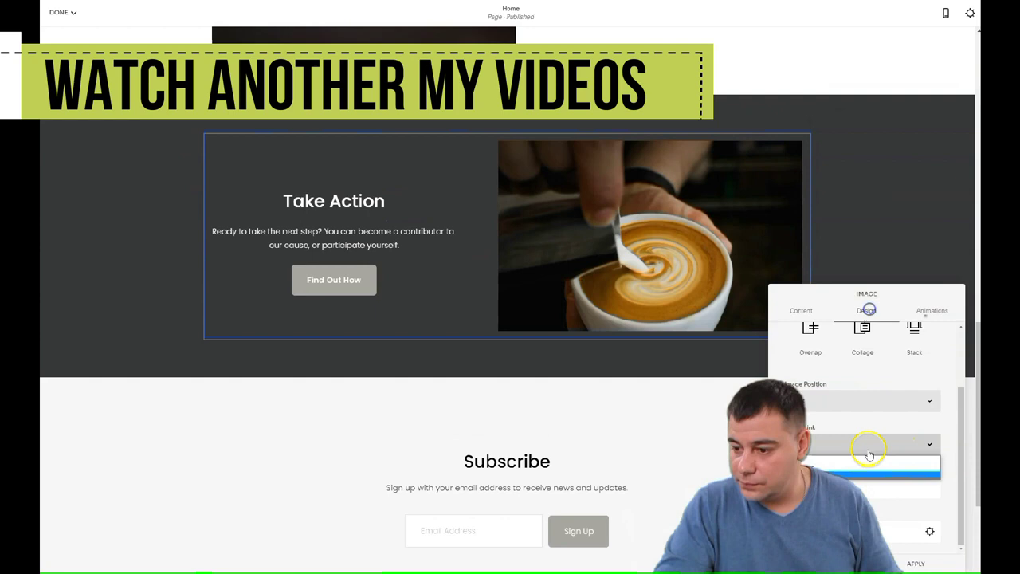
pyautogui.moveTo(400, 266); pyautogui.dragTo(199, 250)
pyautogui.write('Order your cup right now')
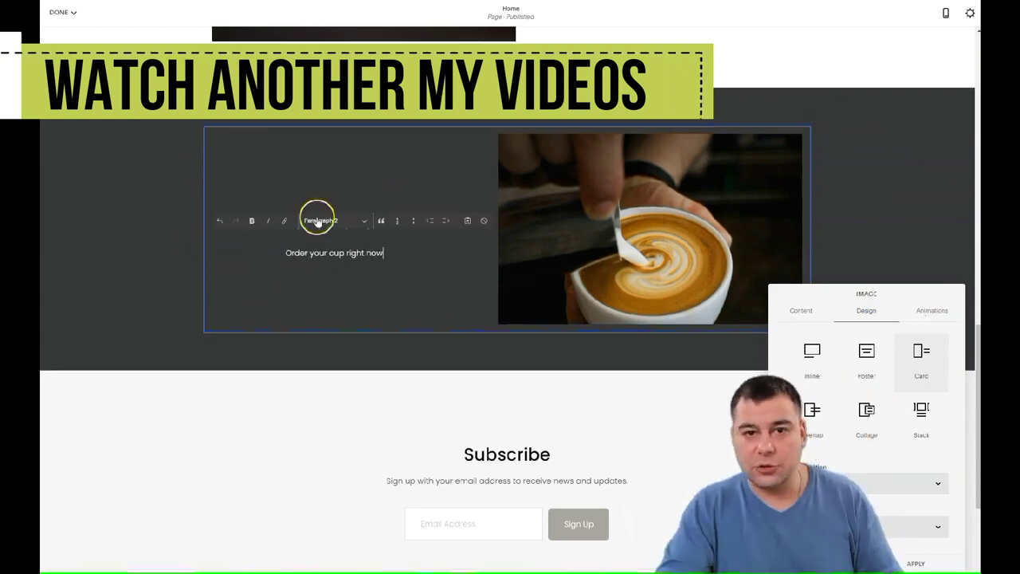
# Save the Take Action card changes, then delete the Subscribe section and confirm Remove.
pyautogui.click(377, 351)
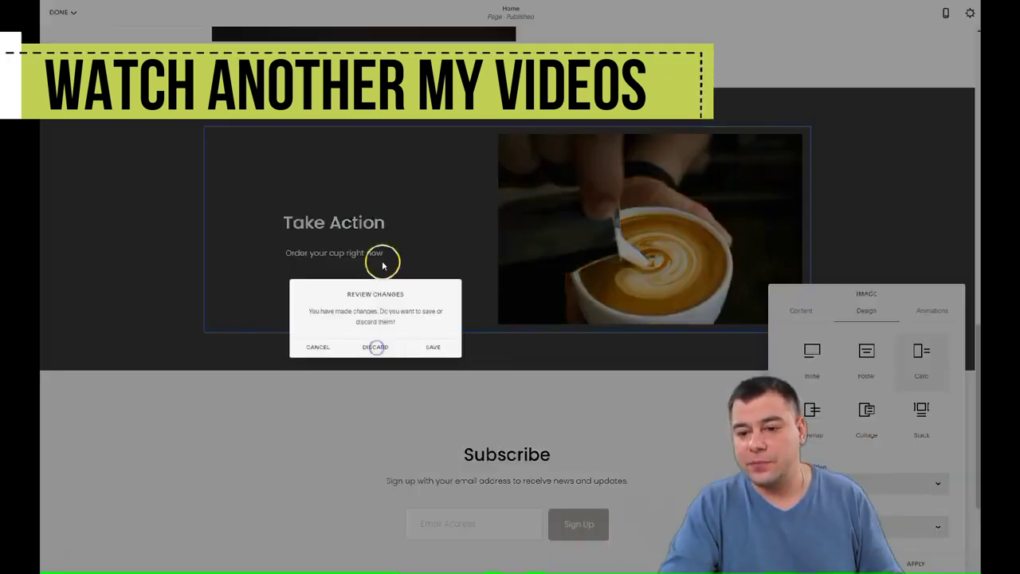
pyautogui.click(433, 347)
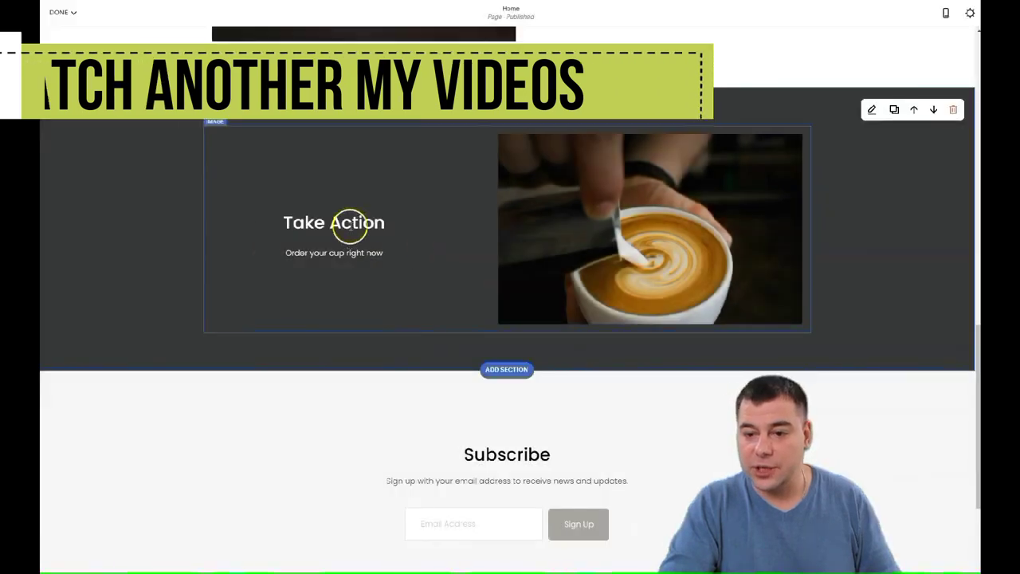
pyautogui.scroll(-2, 510, 257)
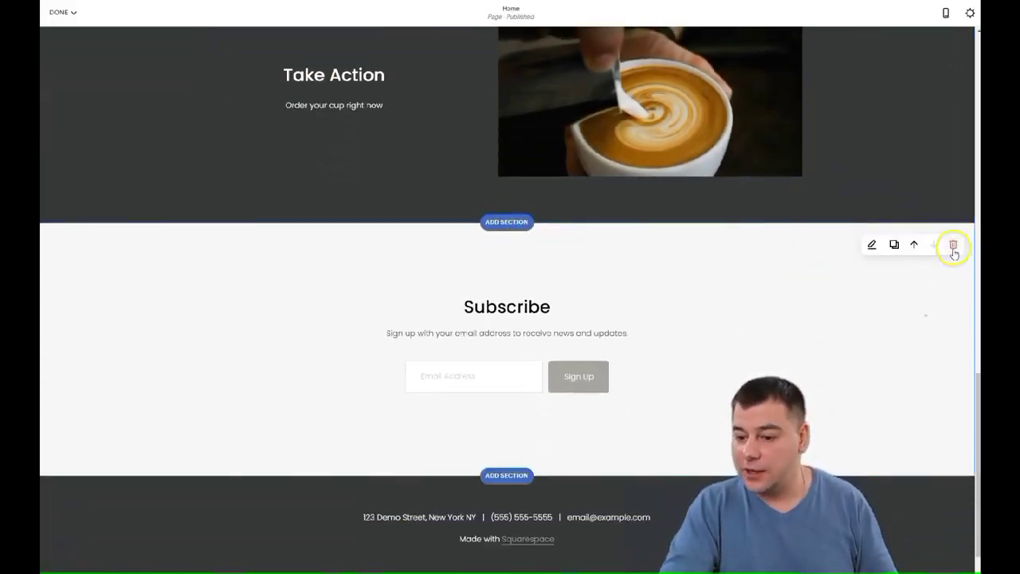
pyautogui.click(953, 246)
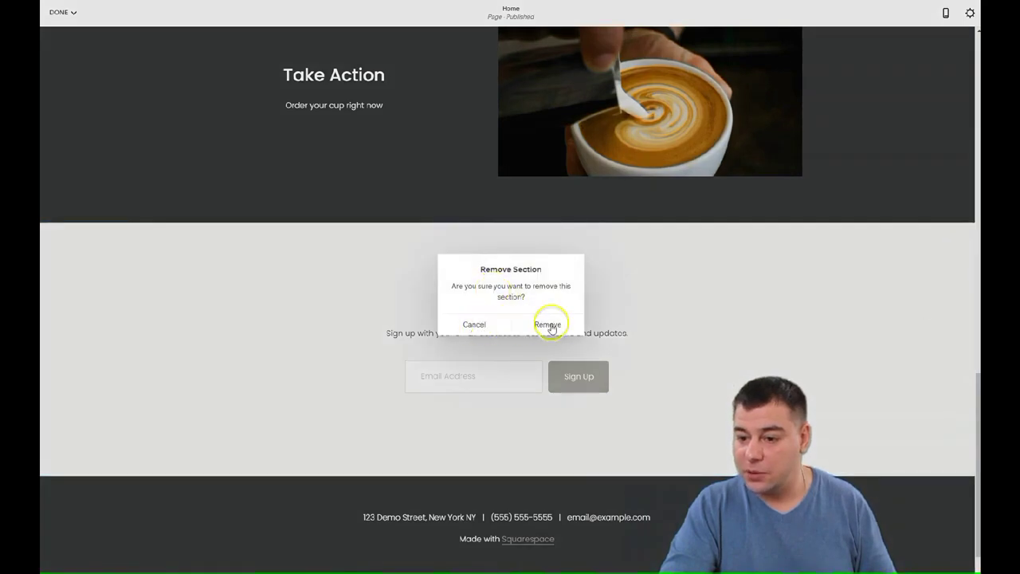
pyautogui.click(548, 325)
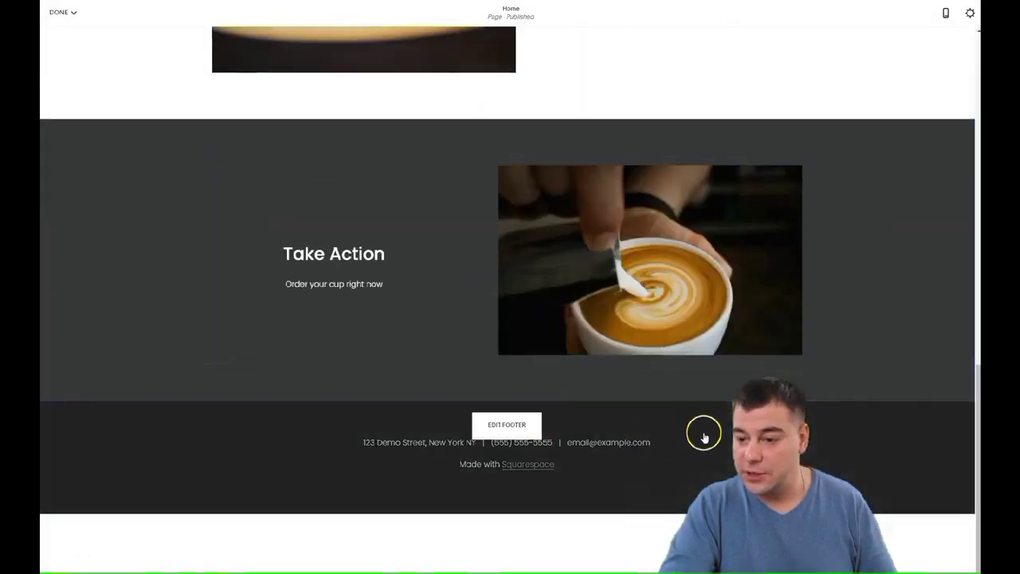
# Set a coffee-beans photo as the footer section background.
pyautogui.click(533, 423)
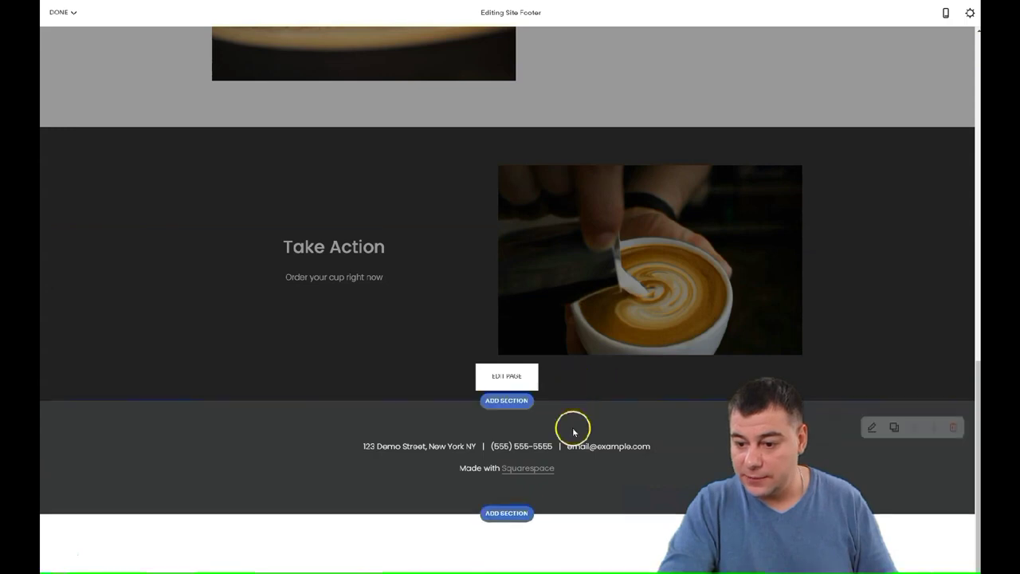
pyautogui.click(872, 427)
pyautogui.click(945, 277)
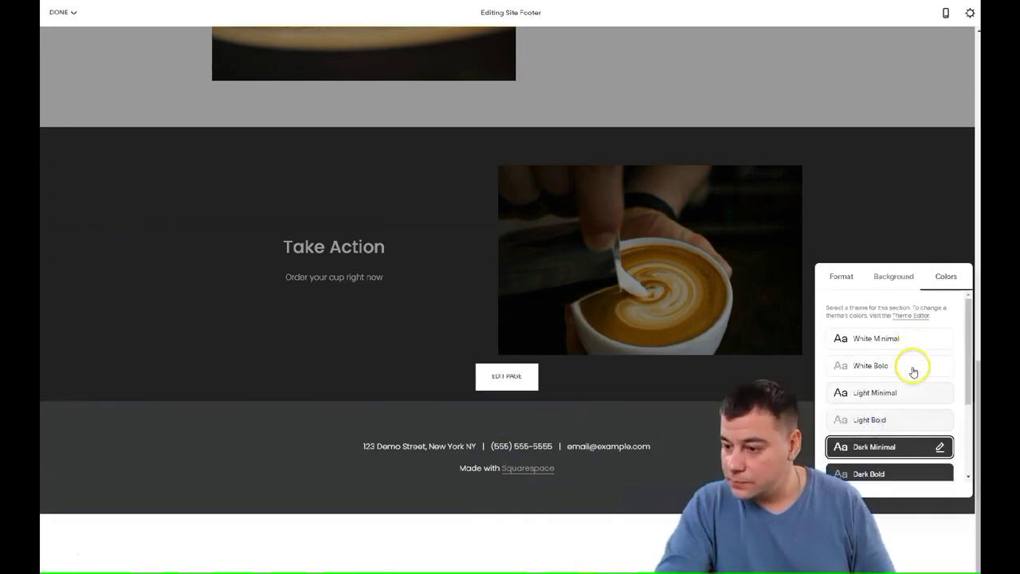
pyautogui.click(891, 275)
pyautogui.click(882, 360)
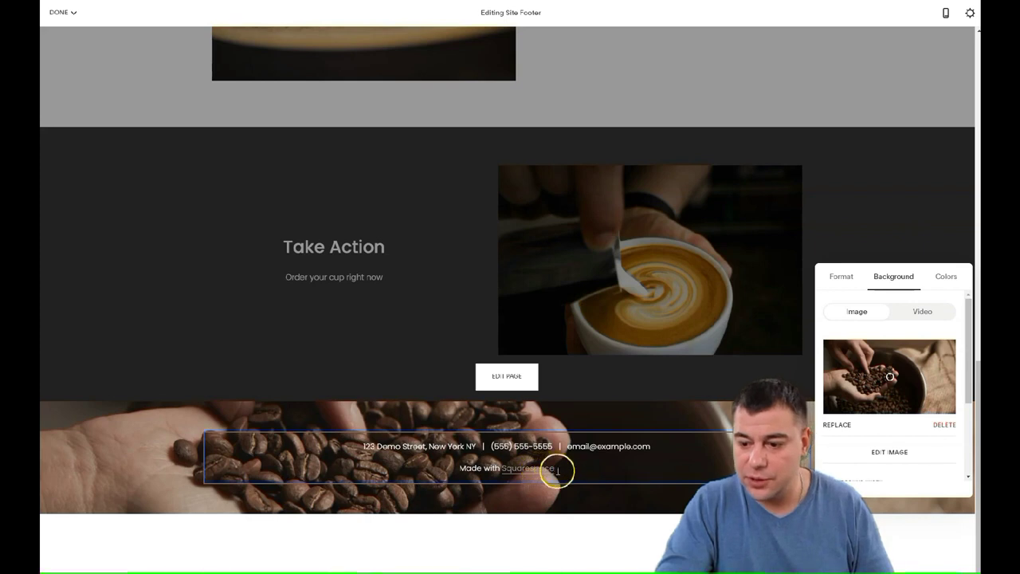
# Delete the 'Made with Squarespace' line from the footer and finish footer editing.
pyautogui.click(557, 470)
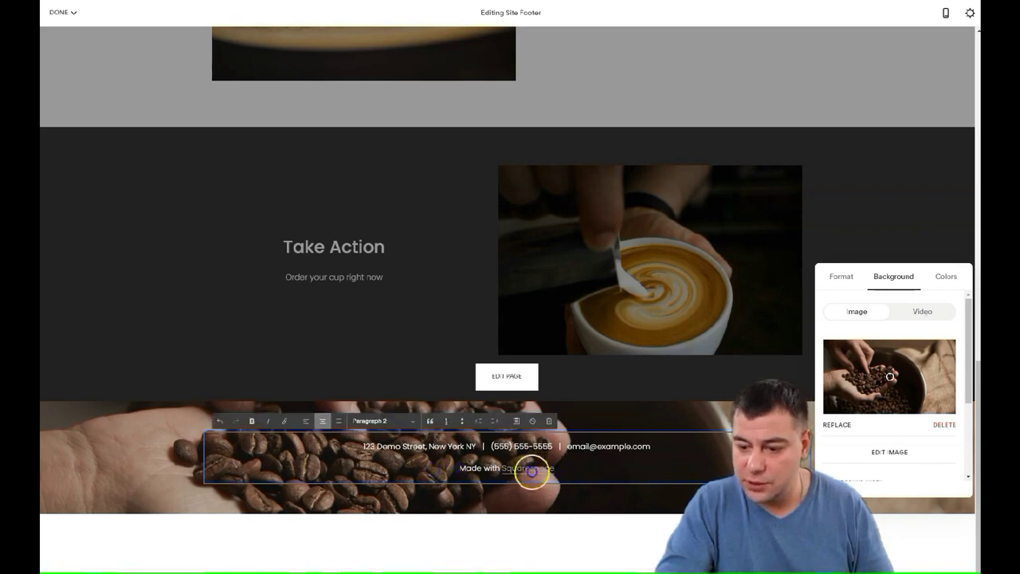
pyautogui.press('BackSpace')
pyautogui.press('Escape')
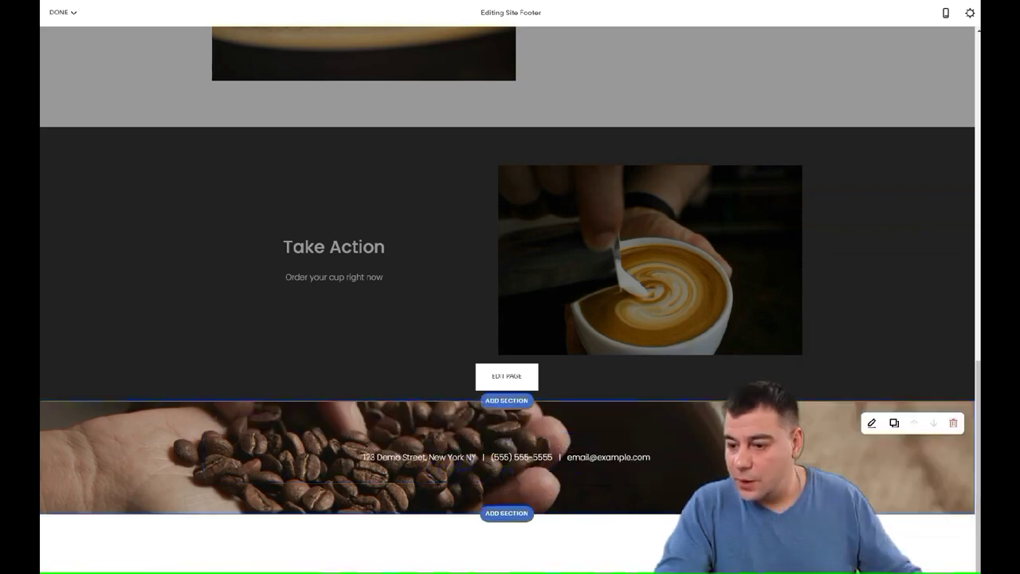
pyautogui.scroll(20, 482, 375)
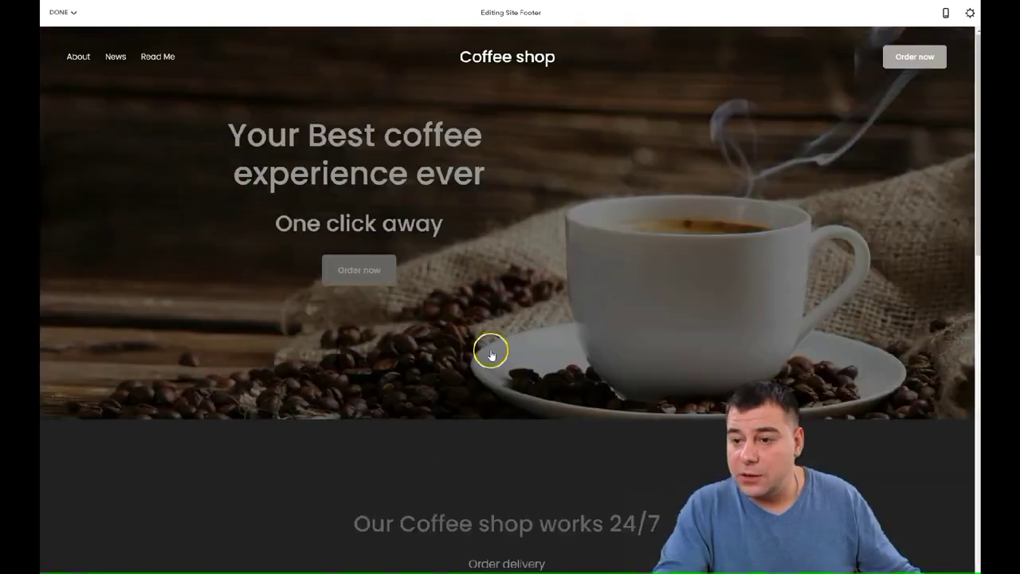
pyautogui.click(64, 13)
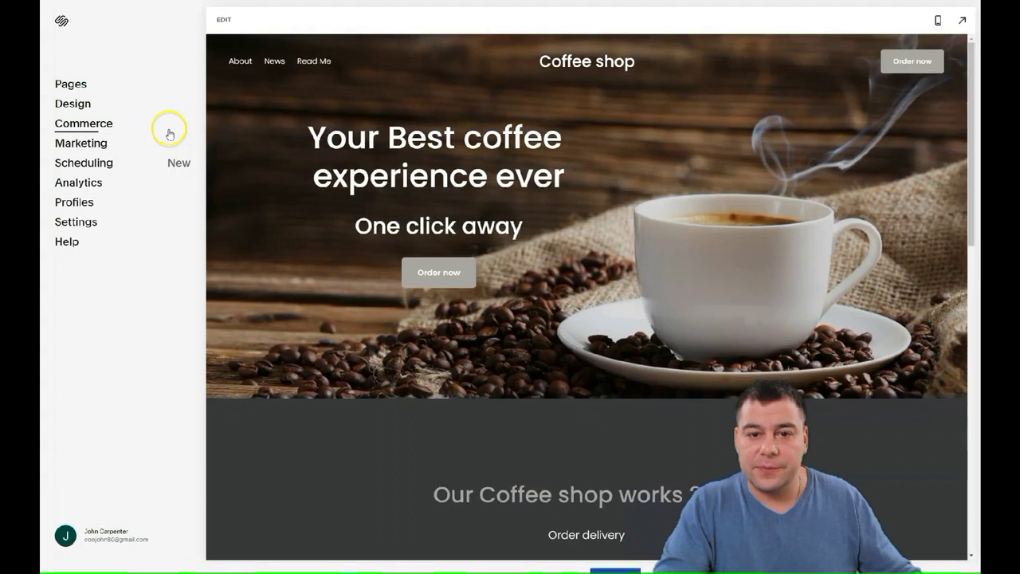
# Delete the About and News demo pages from the site.
pyautogui.click(70, 85)
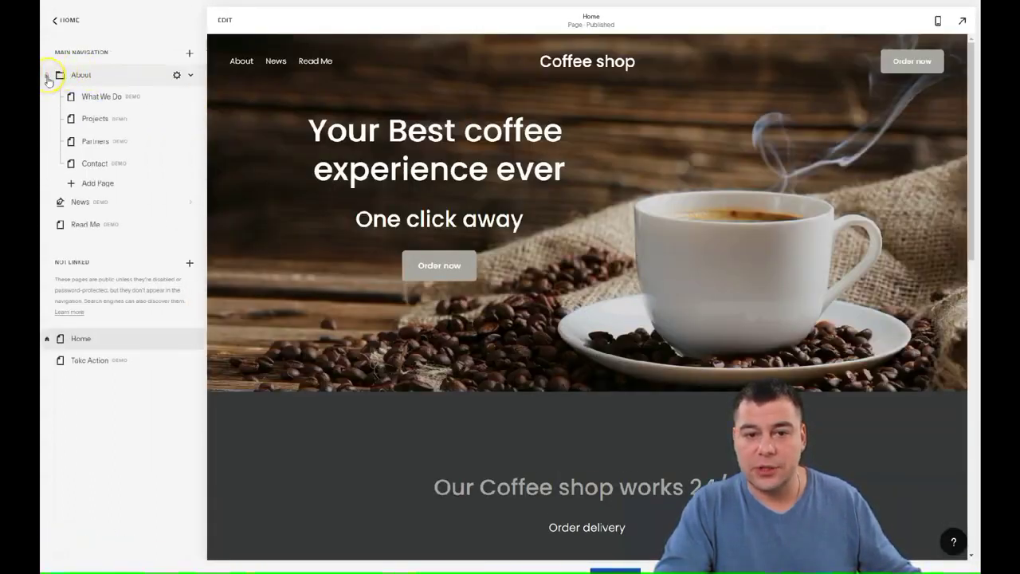
pyautogui.click(46, 78)
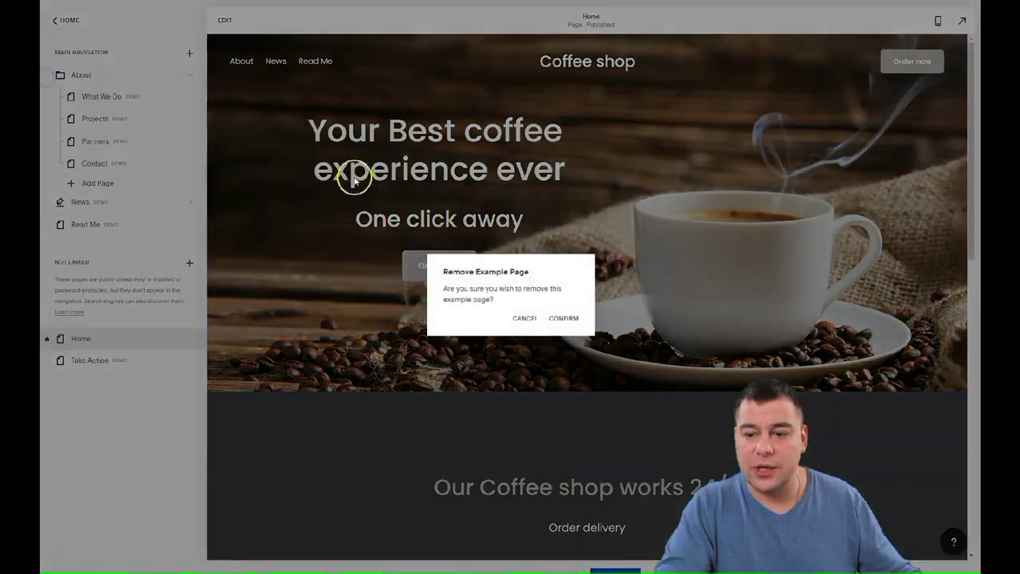
pyautogui.click(561, 318)
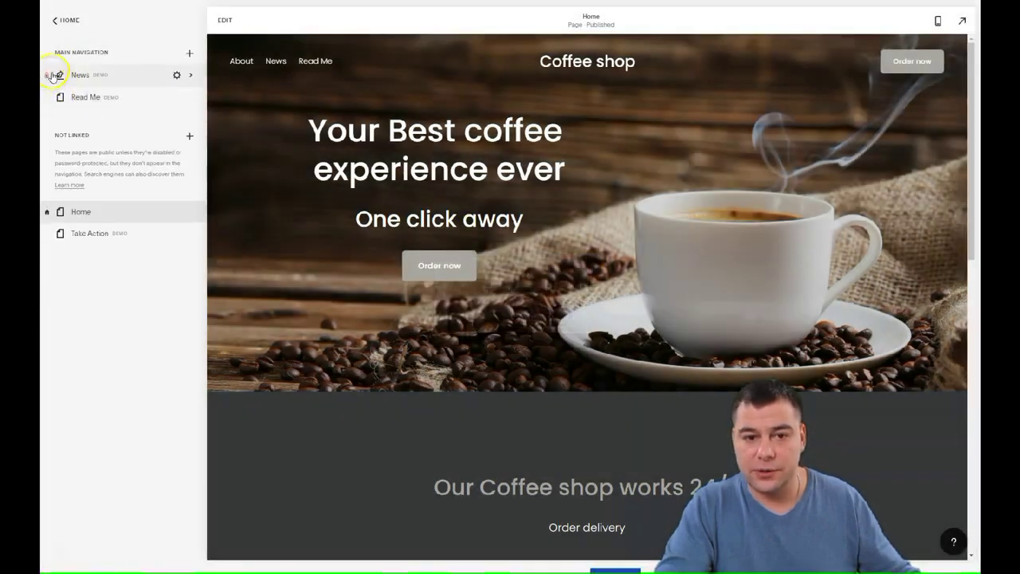
pyautogui.click(47, 78)
pyautogui.click(564, 318)
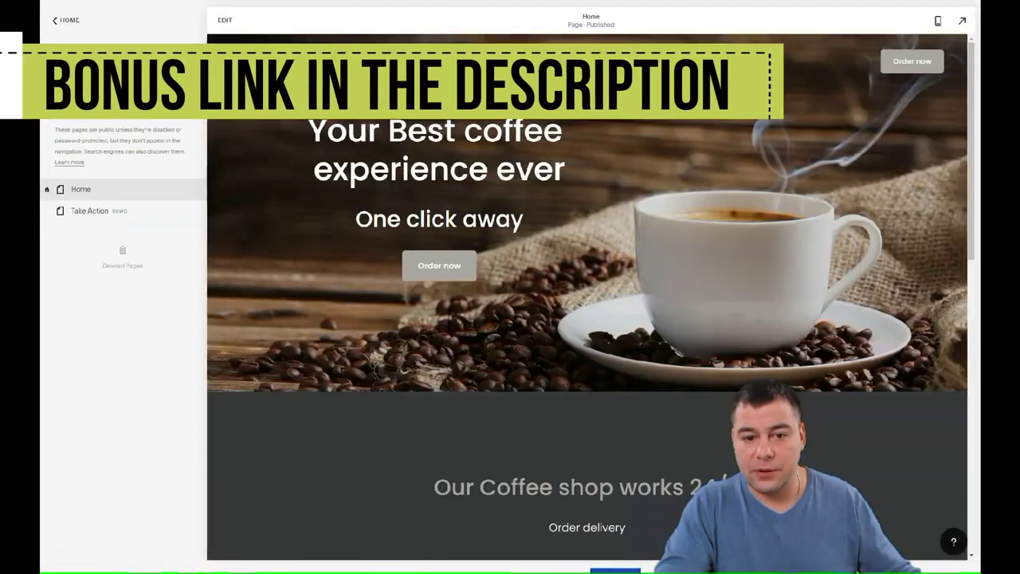
# Remove the Take Action page, move Home into Main Navigation, and switch to phone preview.
pyautogui.click(421, 273)
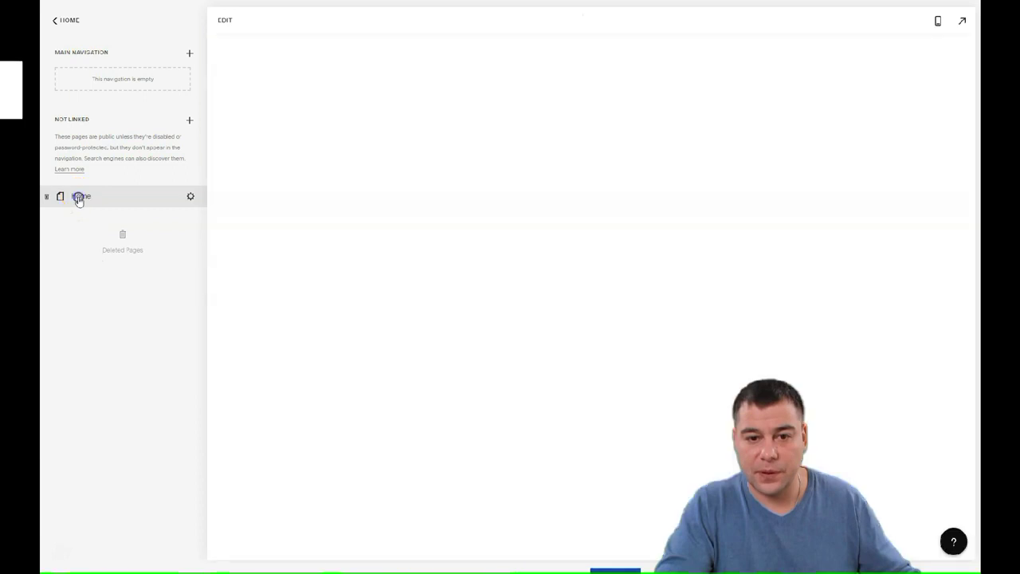
pyautogui.moveTo(80, 196); pyautogui.dragTo(68, 77)
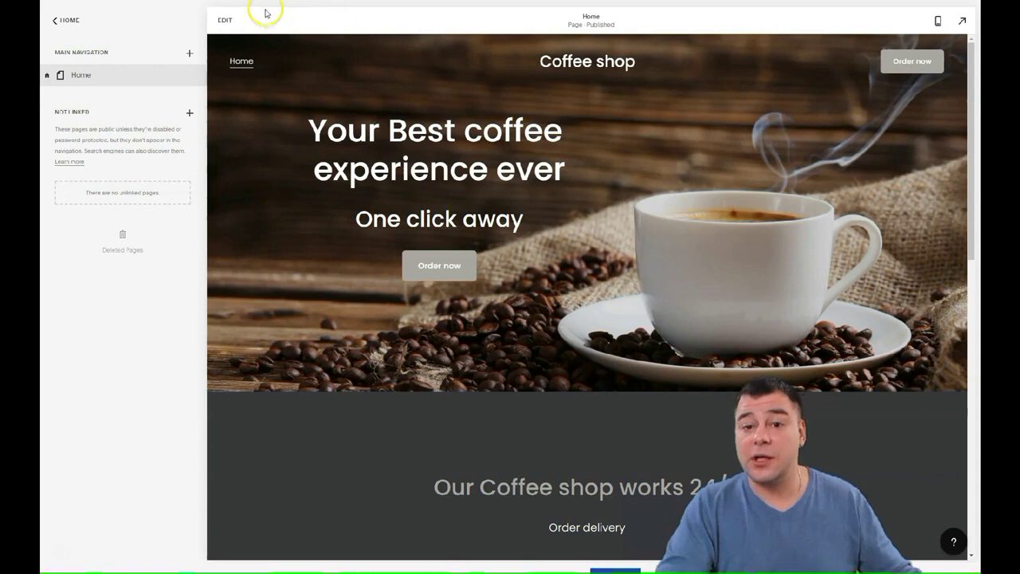
pyautogui.click(938, 22)
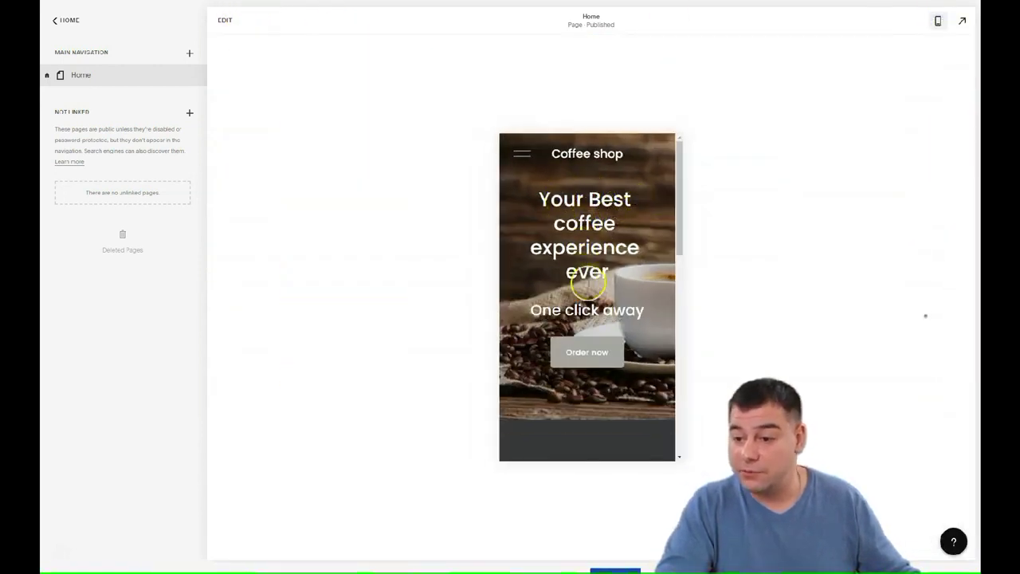
# Scroll through the homepage in phone-width preview, then switch back to desktop width.
pyautogui.scroll(-3, 585, 262)
pyautogui.scroll(-3, 585, 236)
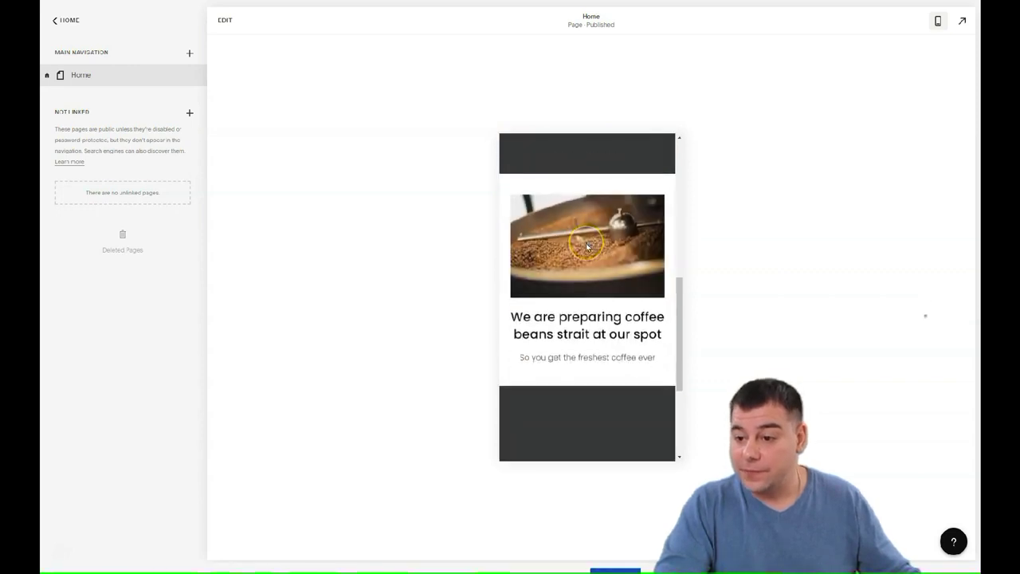
pyautogui.scroll(-5, 586, 247)
pyautogui.scroll(5, 587, 248)
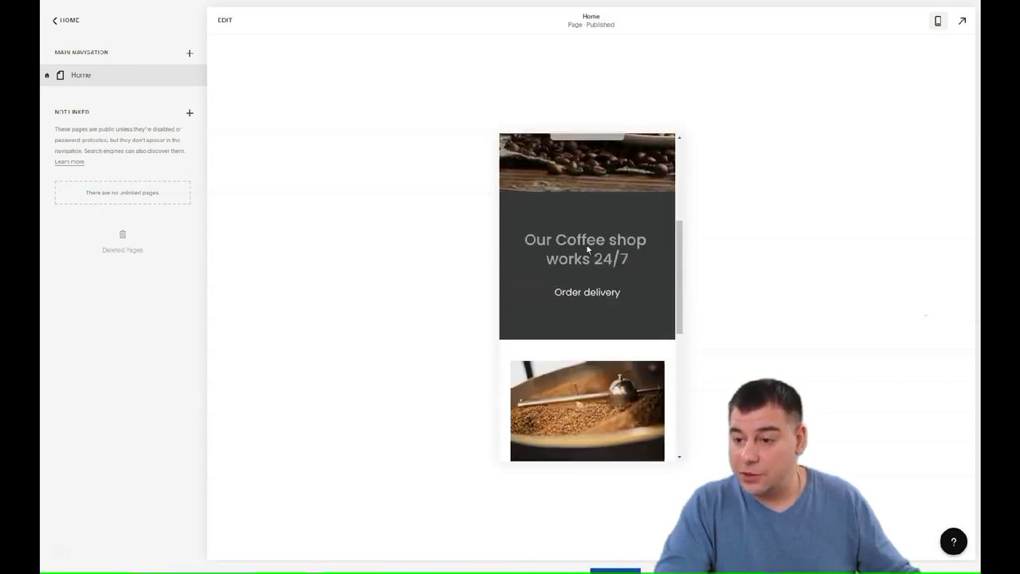
pyautogui.click(678, 274)
pyautogui.click(591, 248)
pyautogui.scroll(-3, 592, 248)
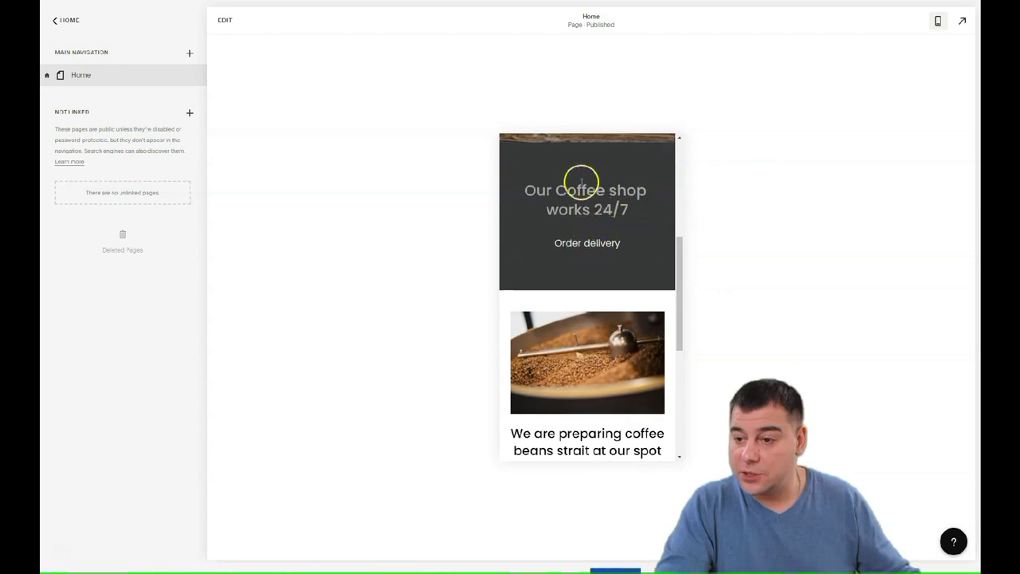
pyautogui.scroll(-3, 582, 212)
pyautogui.scroll(-2, 588, 236)
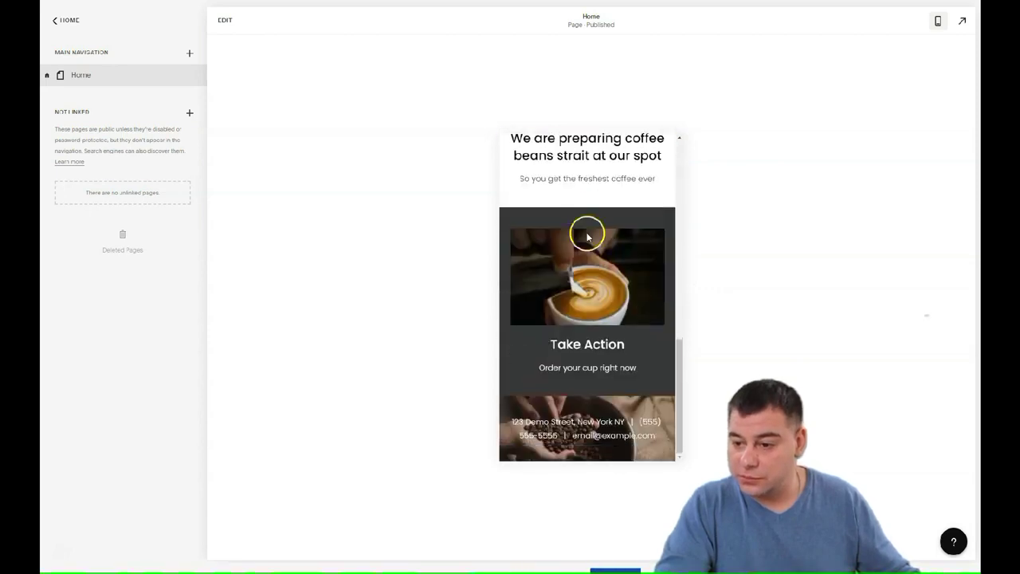
pyautogui.scroll(8, 596, 335)
pyautogui.scroll(-5, 594, 333)
pyautogui.scroll(-2, 597, 334)
pyautogui.scroll(8, 597, 334)
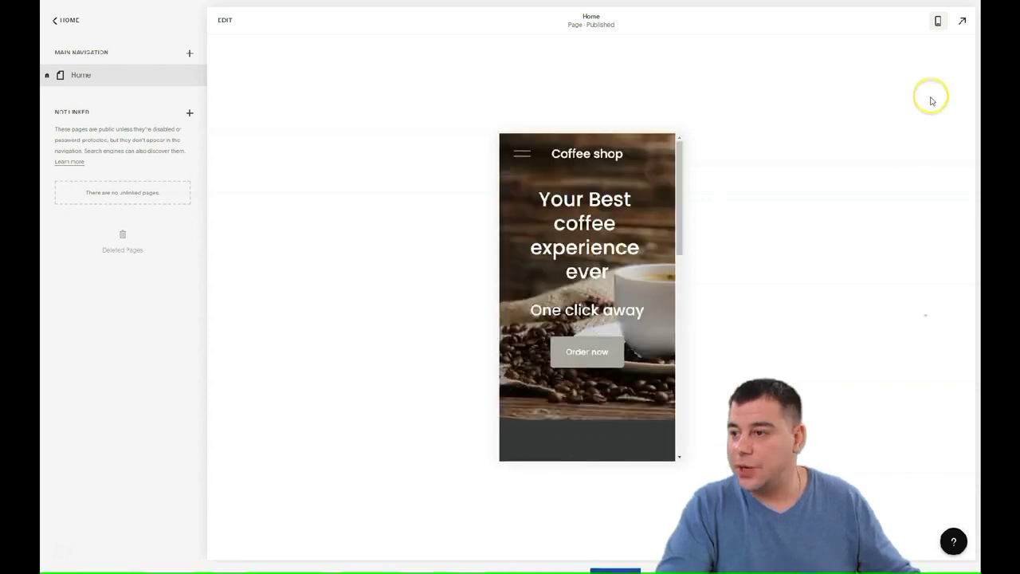
pyautogui.click(940, 20)
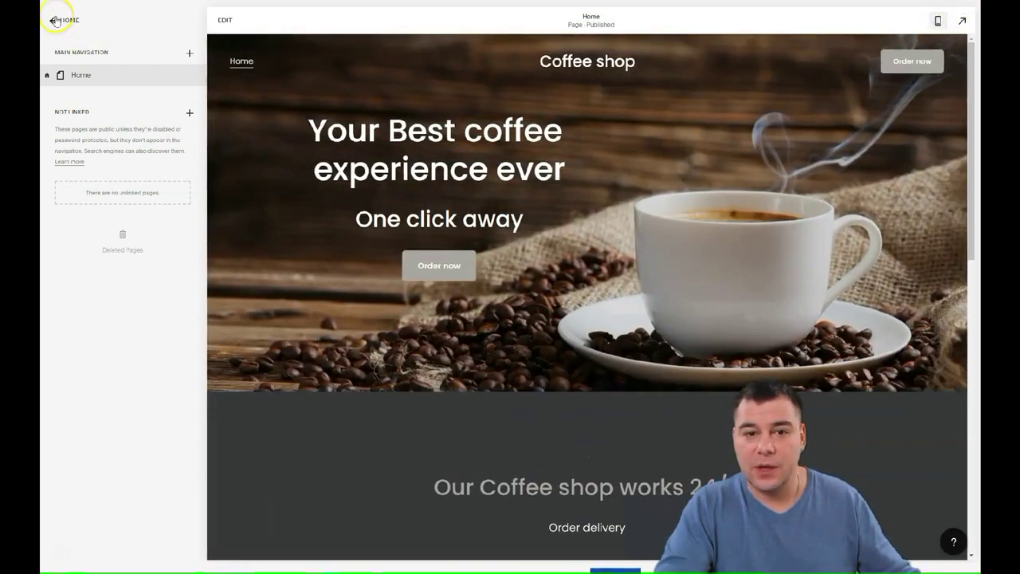
# Go to Design > Fonts and open the list of alternative font packs.
pyautogui.click(56, 20)
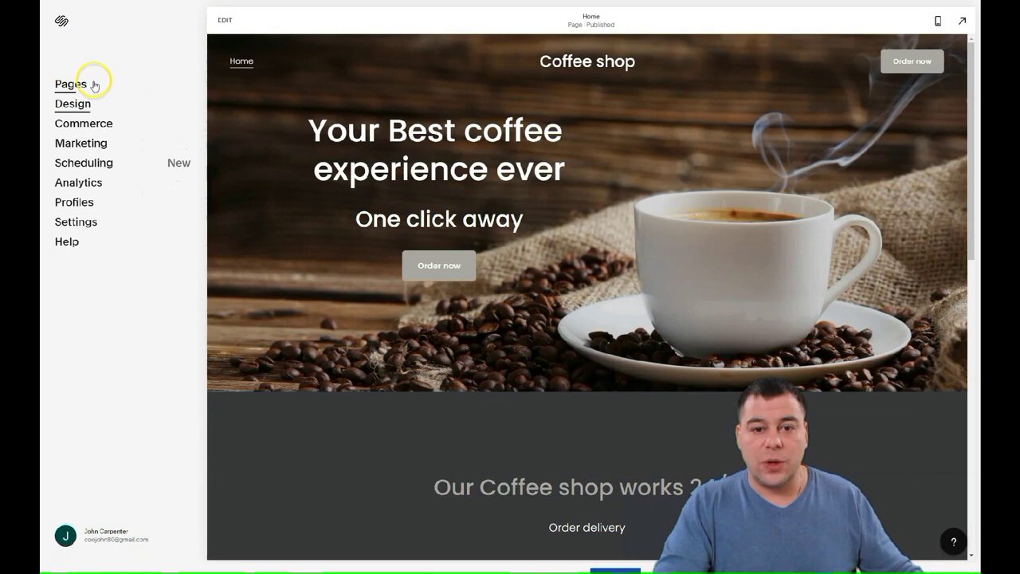
pyautogui.click(68, 111)
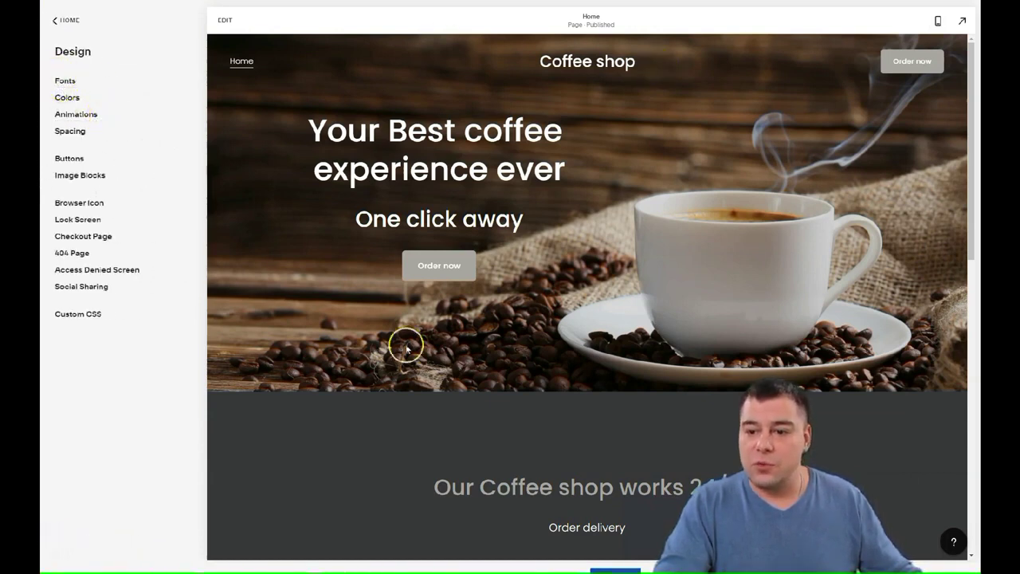
pyautogui.click(64, 82)
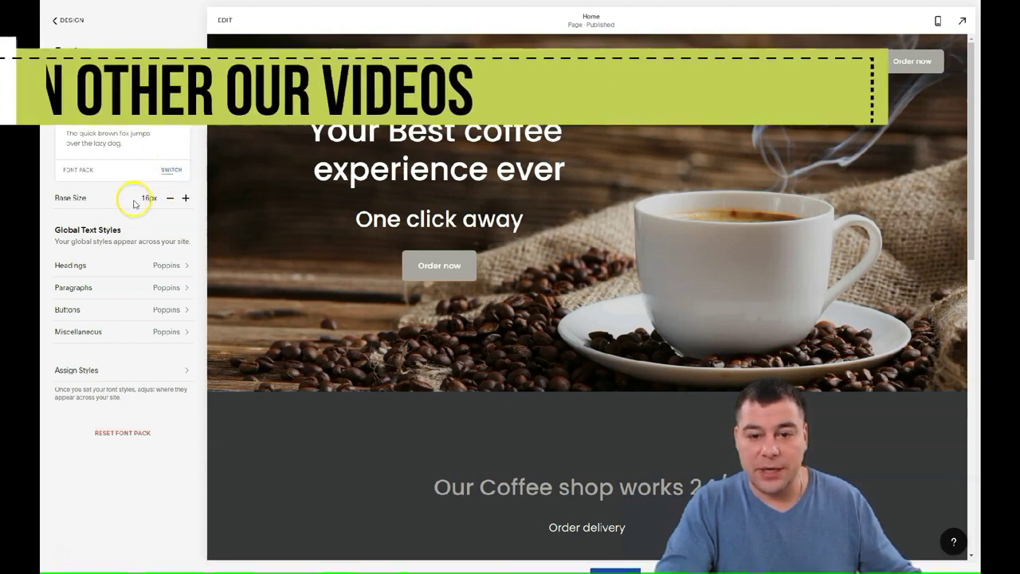
pyautogui.click(171, 170)
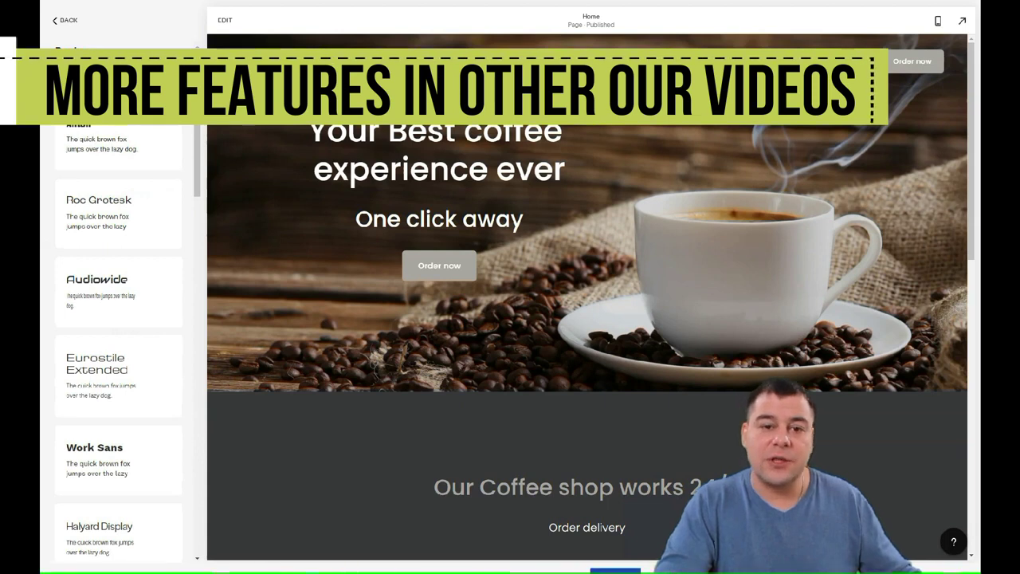
# Try Halyard Display, then apply and save the Futura PT font pack.
pyautogui.scroll(-5, 131, 206)
pyautogui.click(143, 195)
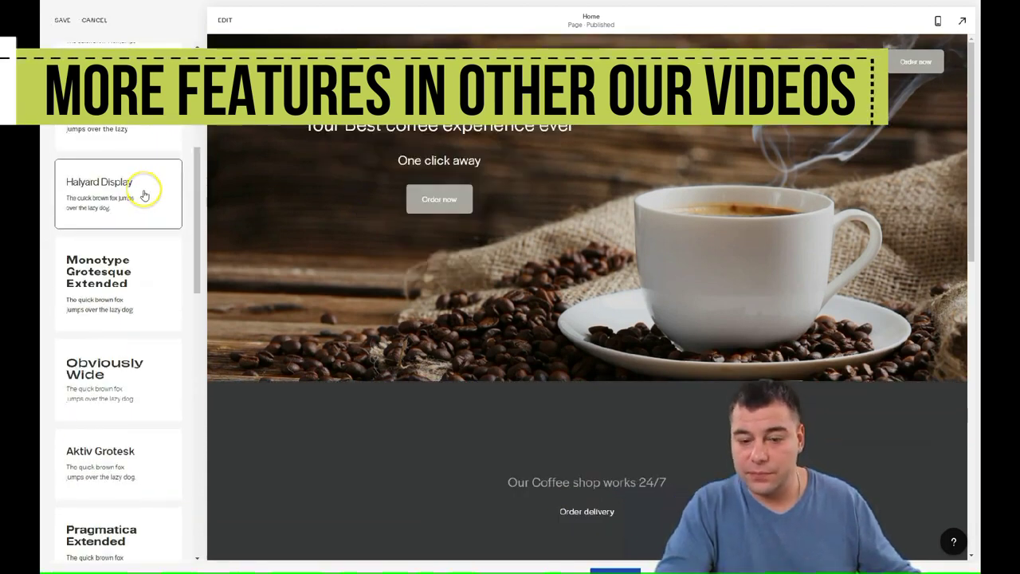
pyautogui.scroll(-5, 134, 199)
pyautogui.click(133, 198)
pyautogui.scroll(-4, 136, 204)
pyautogui.scroll(15, 139, 208)
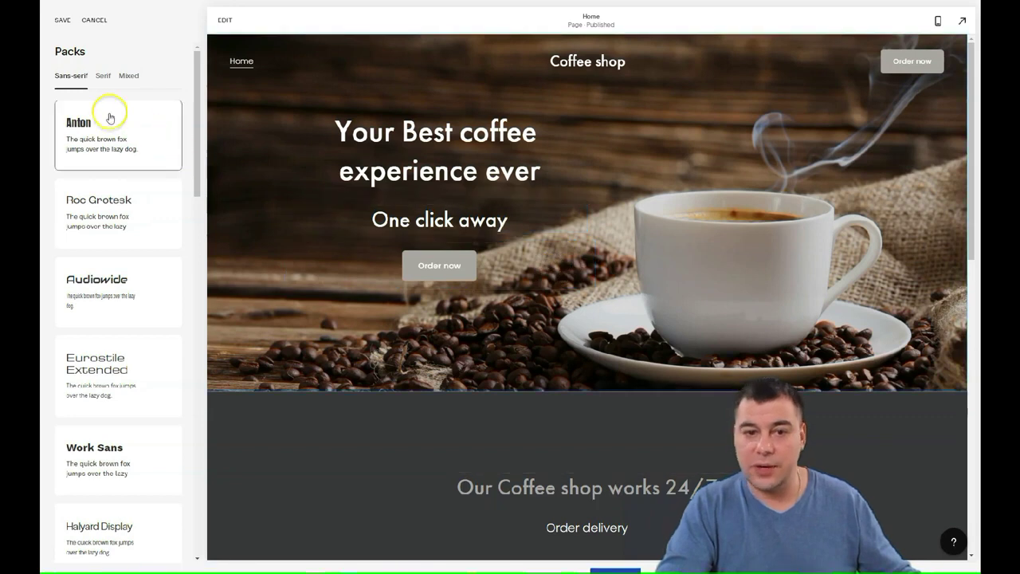
pyautogui.click(62, 20)
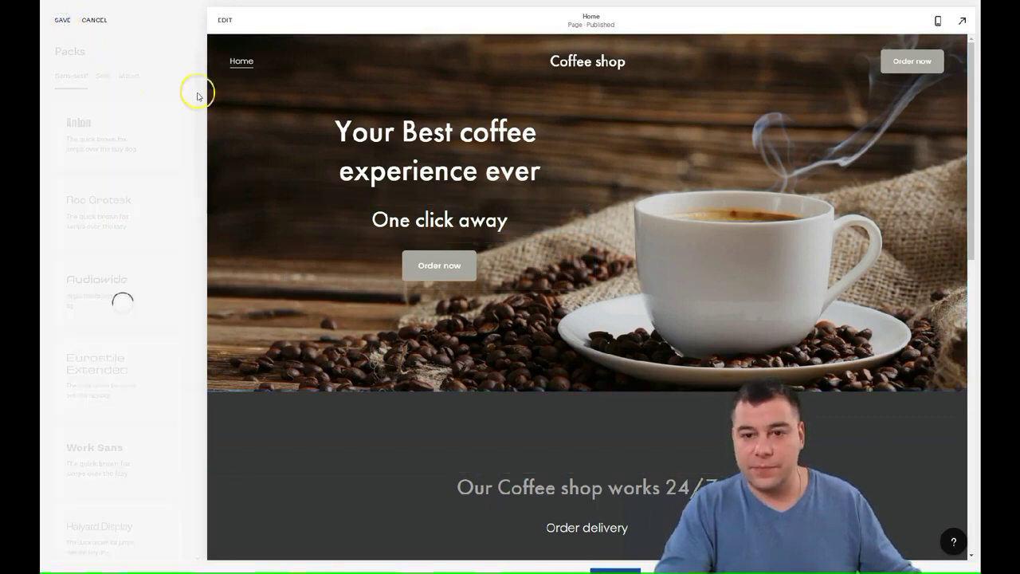
pyautogui.click(65, 20)
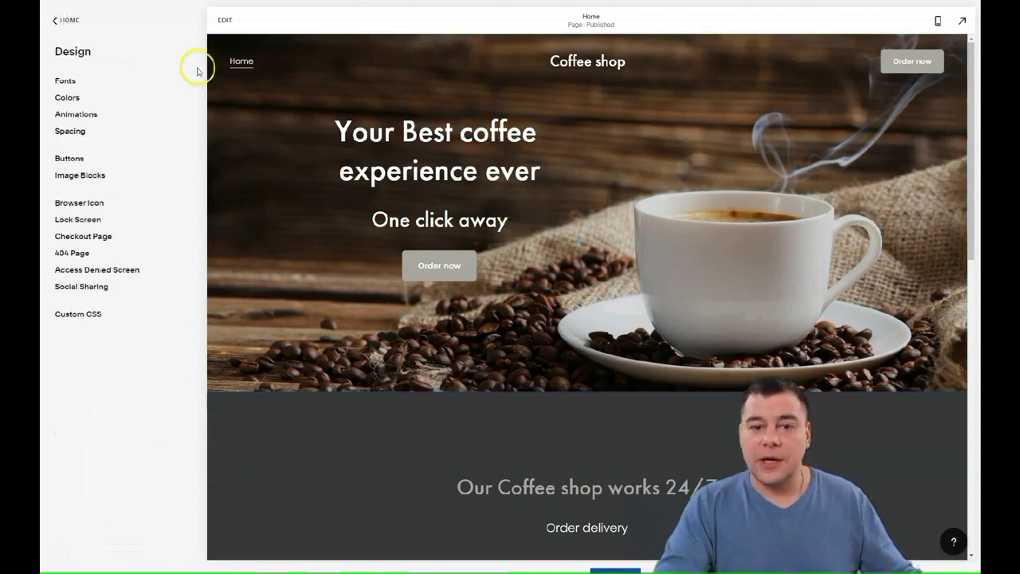
# Return from the Design panel to the main site menu, with Futura PT headings showing on the homepage.
pyautogui.click(63, 20)
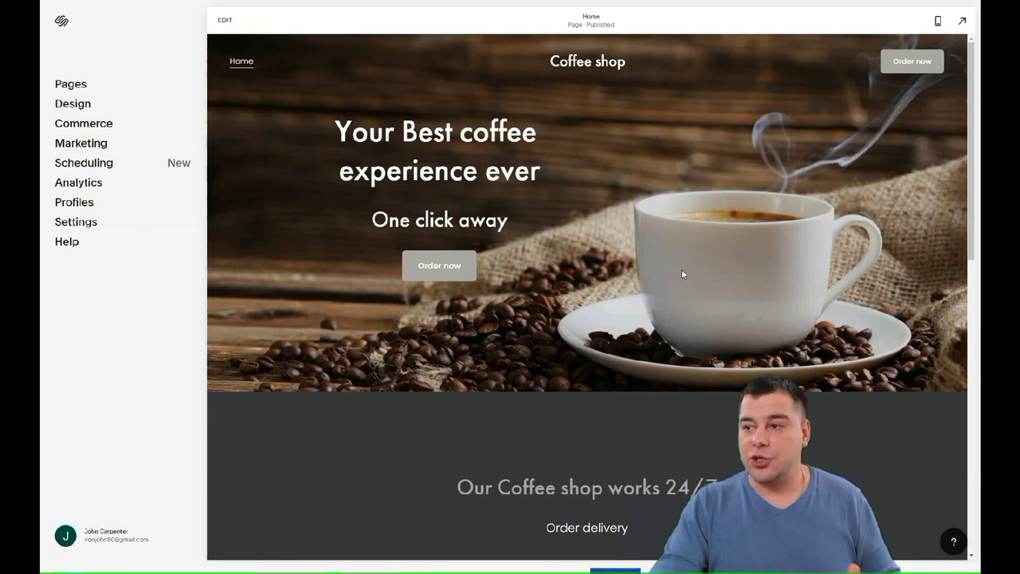
pyautogui.scroll(-5, 597, 228)
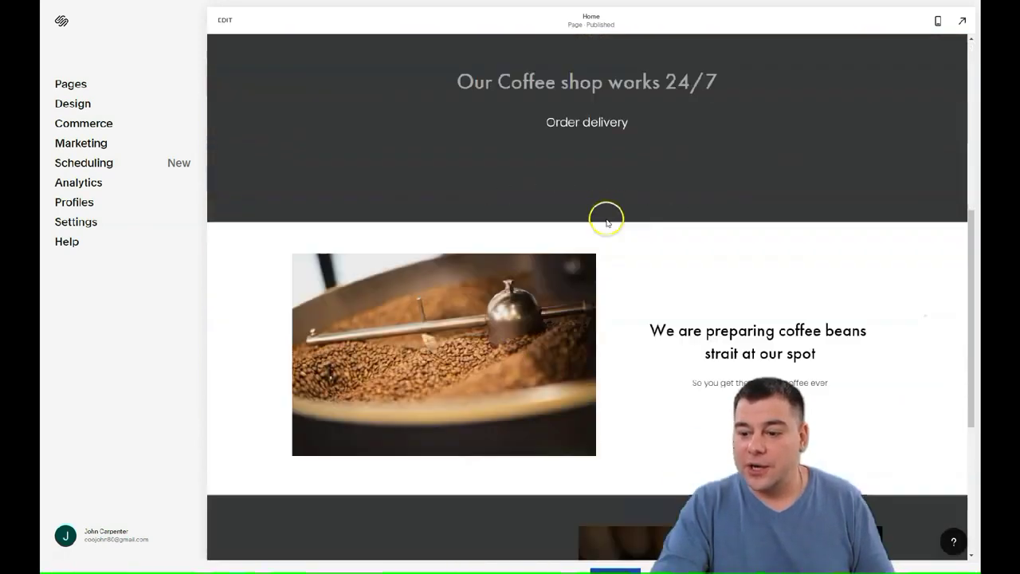
pyautogui.scroll(-4, 606, 216)
pyautogui.scroll(9, 611, 205)
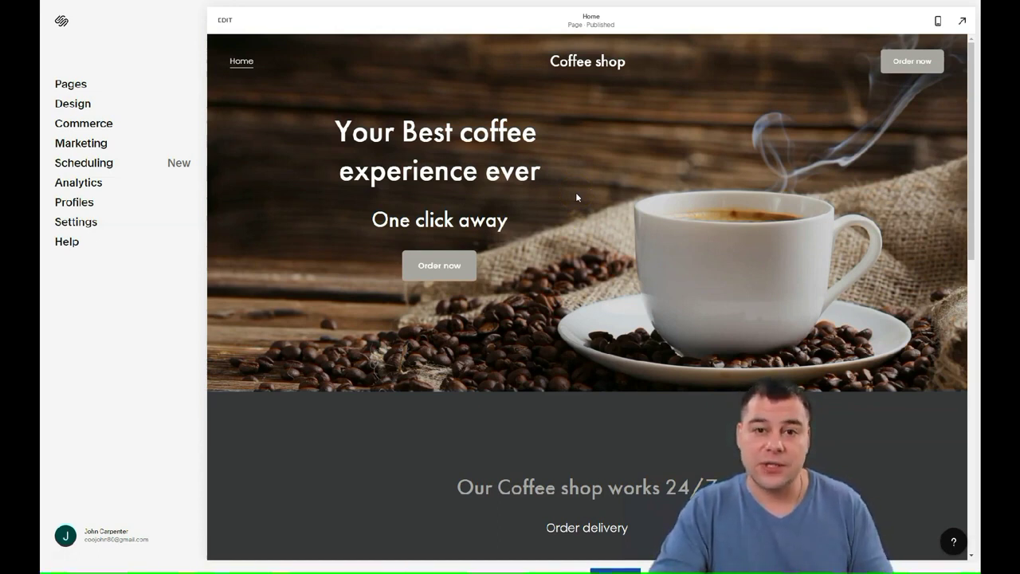
pyautogui.click(570, 195)
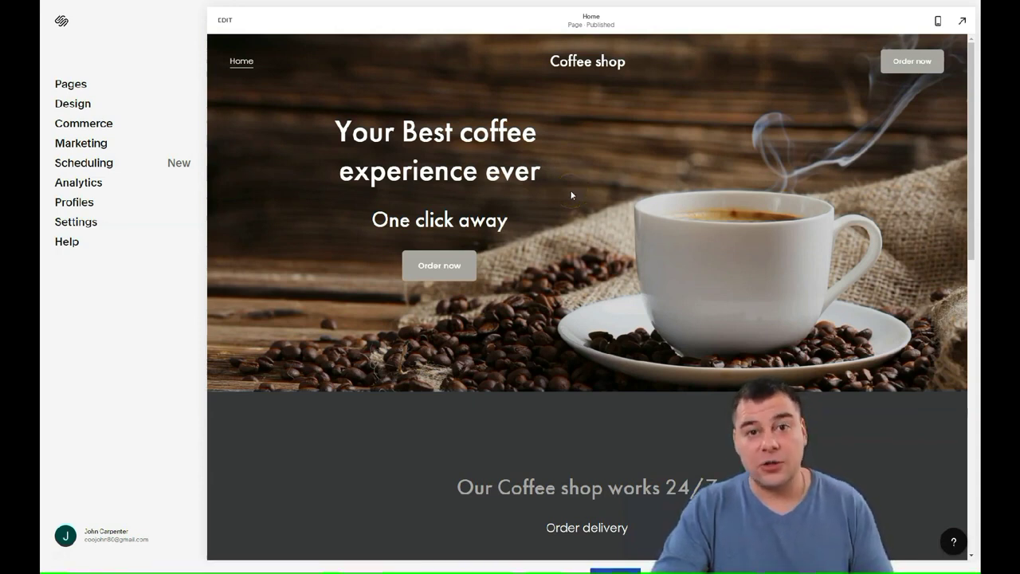
pyautogui.click(571, 189)
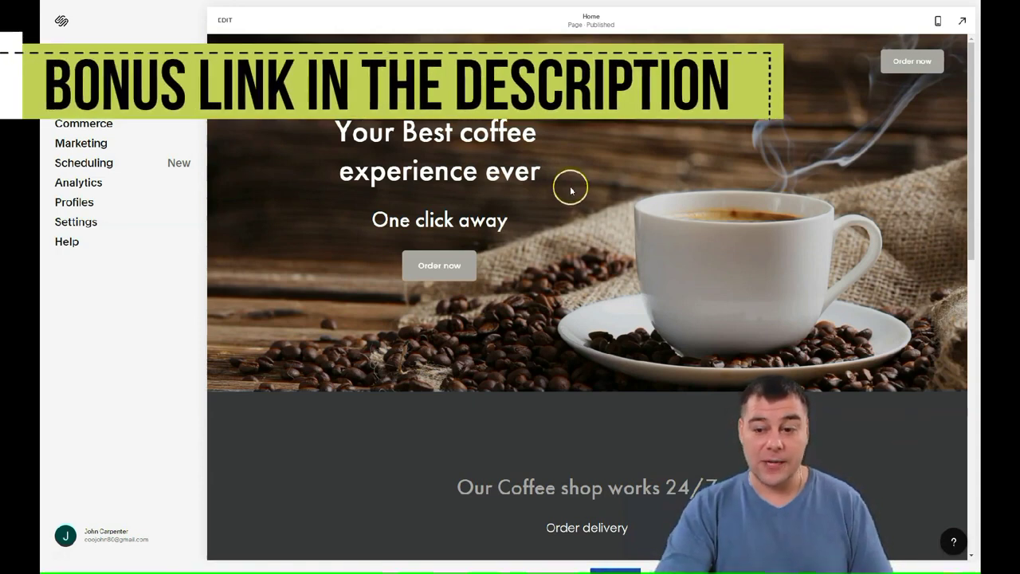
pyautogui.scroll(-3, 574, 200)
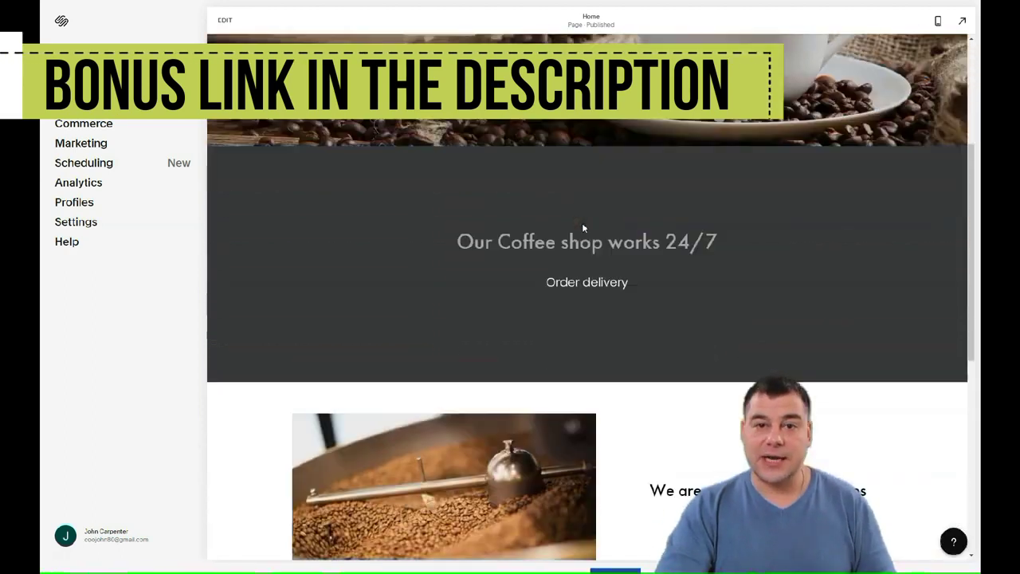
pyautogui.scroll(-6, 582, 227)
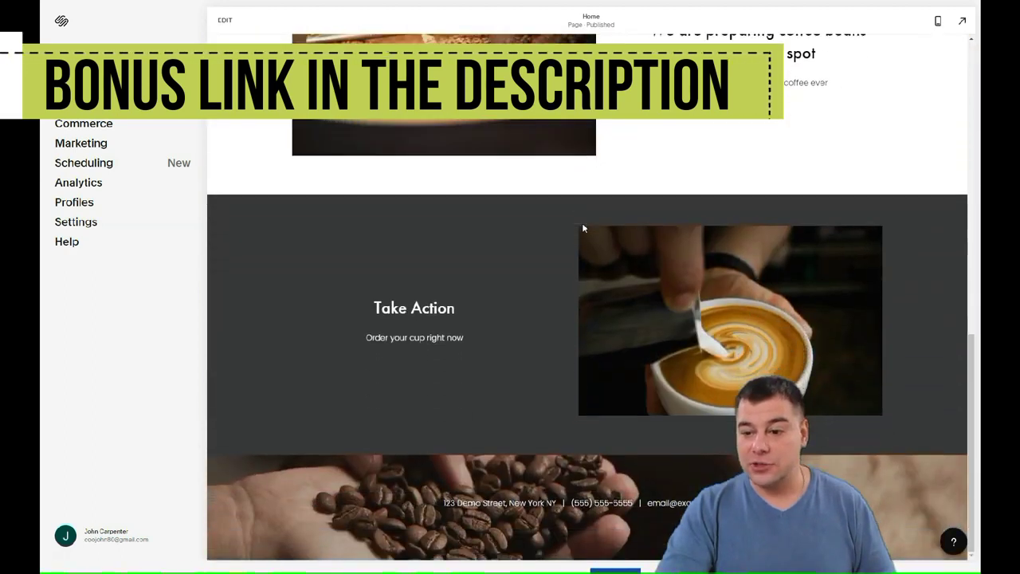
pyautogui.scroll(9, 580, 223)
pyautogui.click(593, 217)
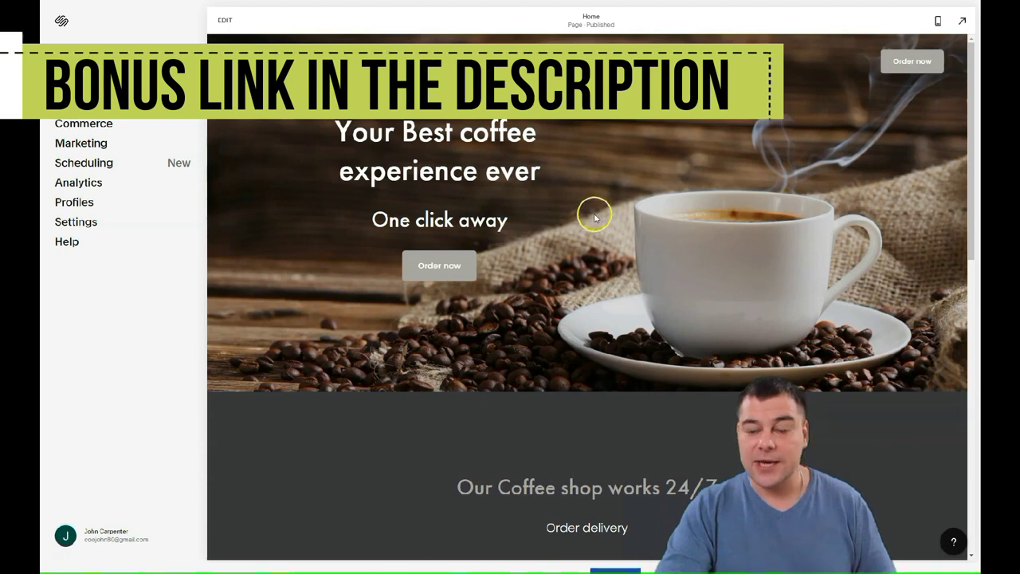